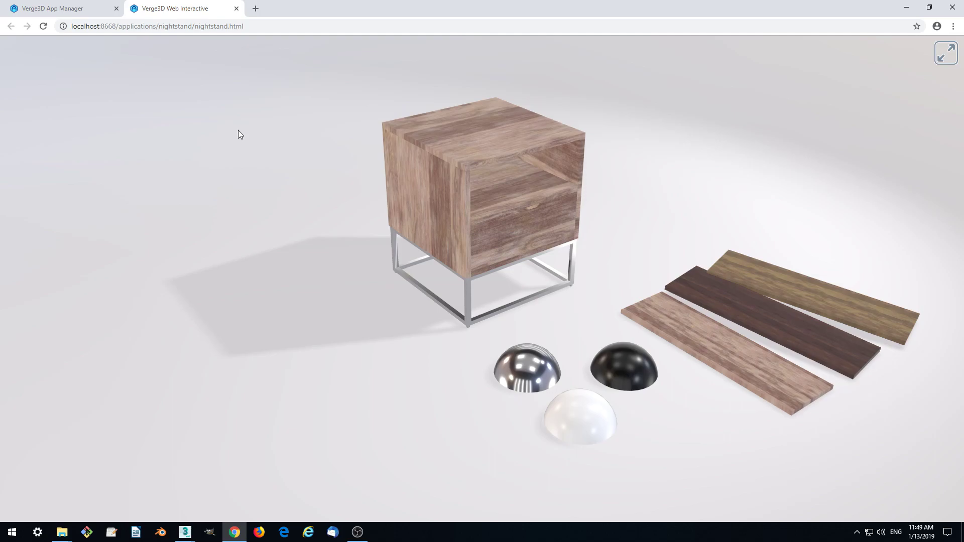
- Switch to the nightstand scene in 3ds Max, select the nightstand body and open the Slate Material Editor
left_click_drag(291, 233, 305, 227)
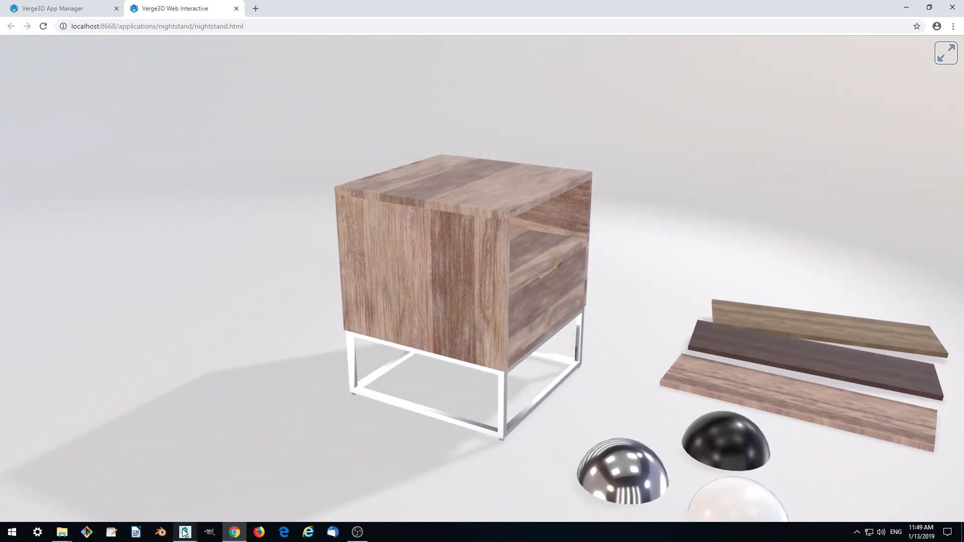
mouse_move(184, 532)
left_click(153, 497)
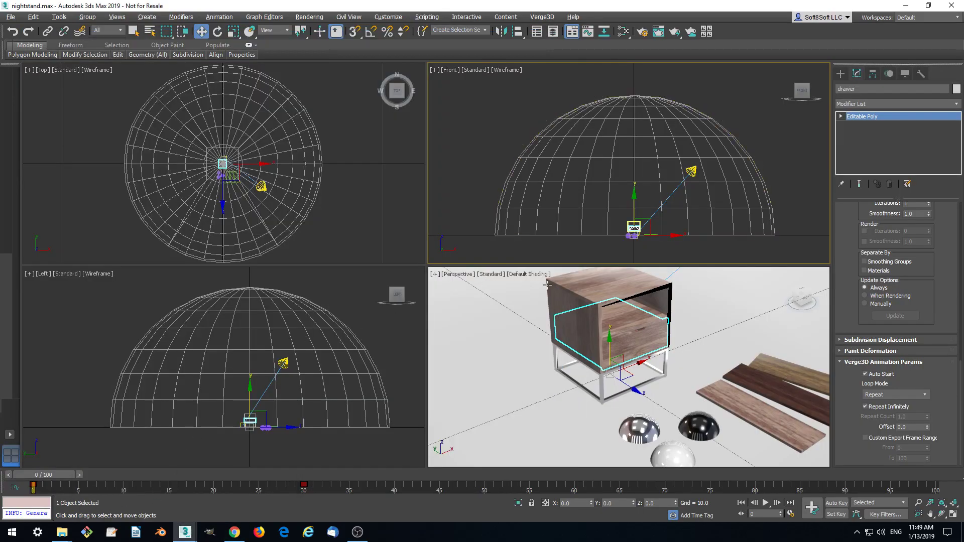
left_click(620, 286)
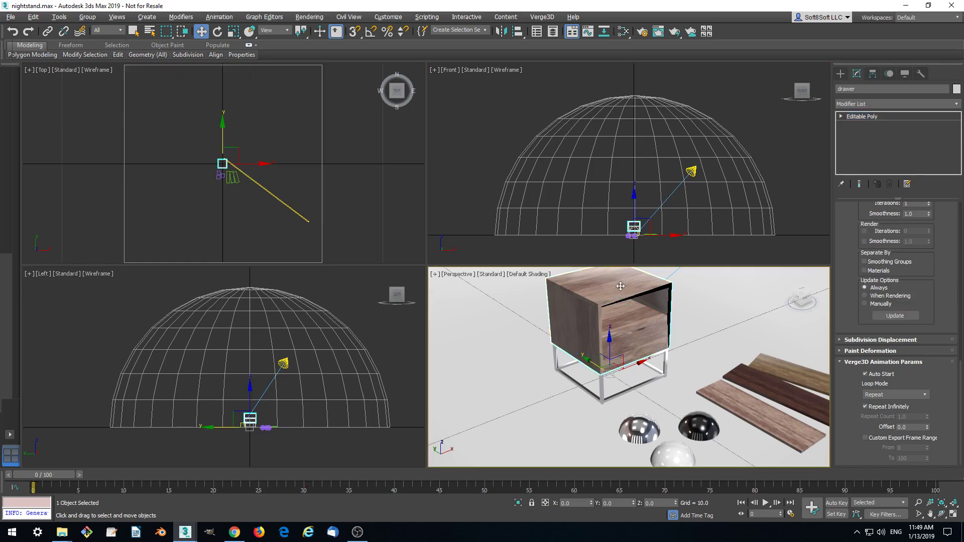
left_click(623, 32)
scroll(267, 189, "up", 3)
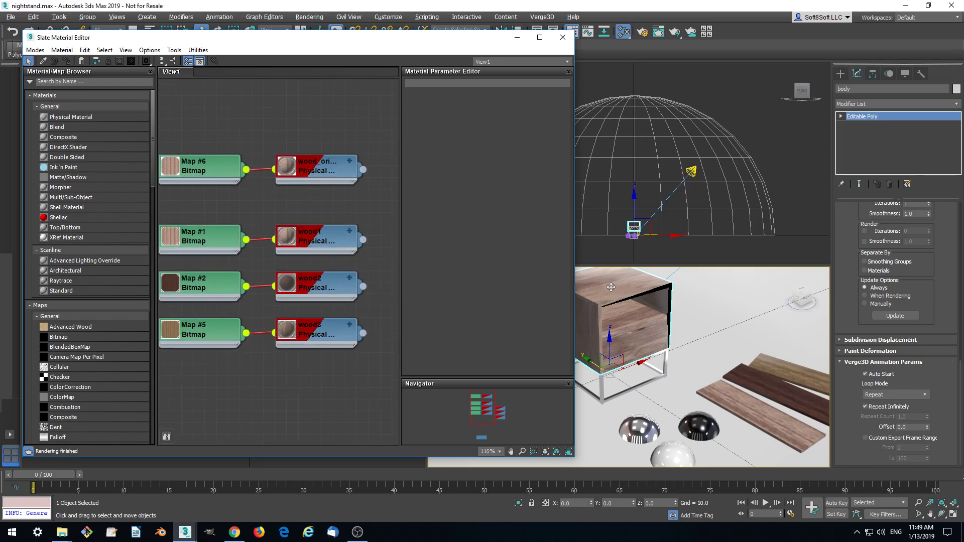
- Set the Verge3D anisotropic filtering of the wood_basecolor_1.jpg bitmap (Map #6) to 8 and close the material editor
double_click(206, 163)
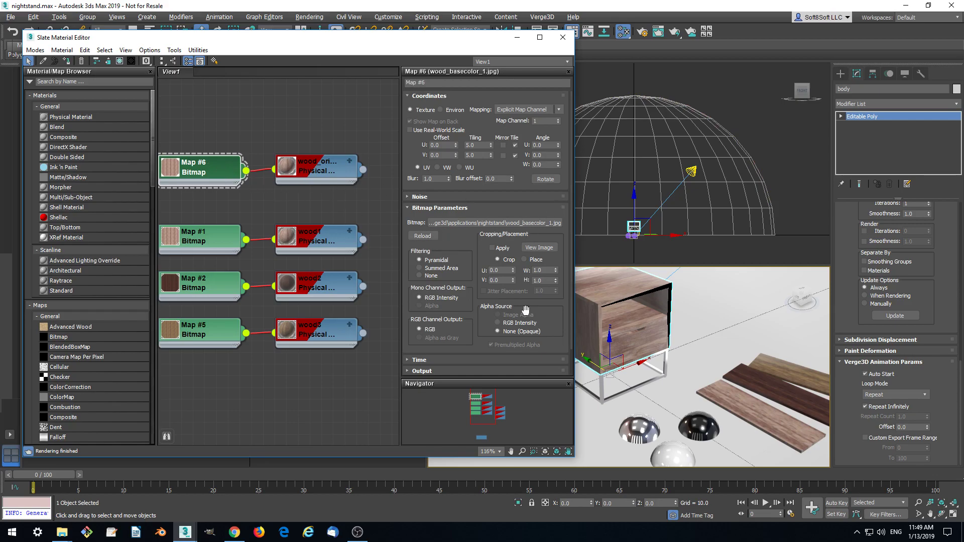
scroll(526, 310, "down", 1)
scroll(560, 296, "up", 1)
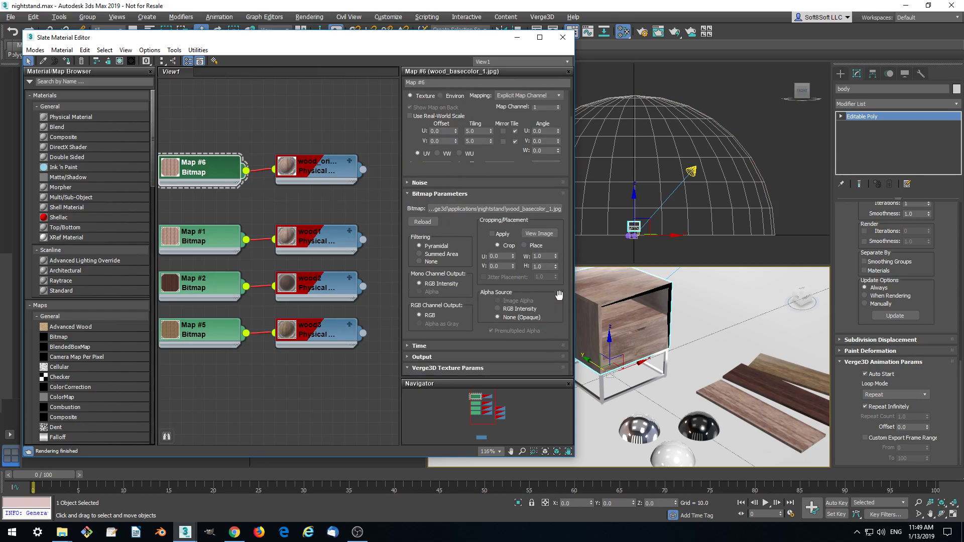
scroll(562, 314, "down", 1)
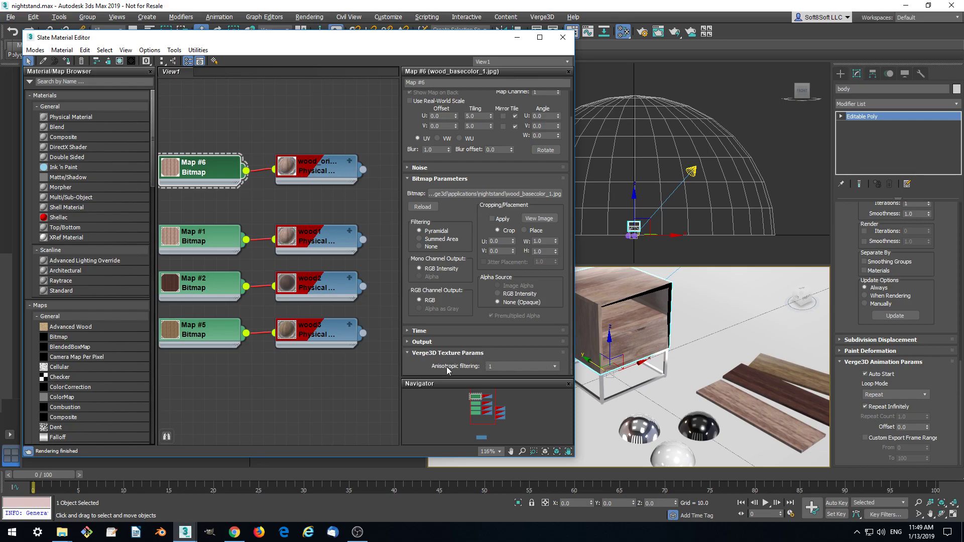
left_click(508, 365)
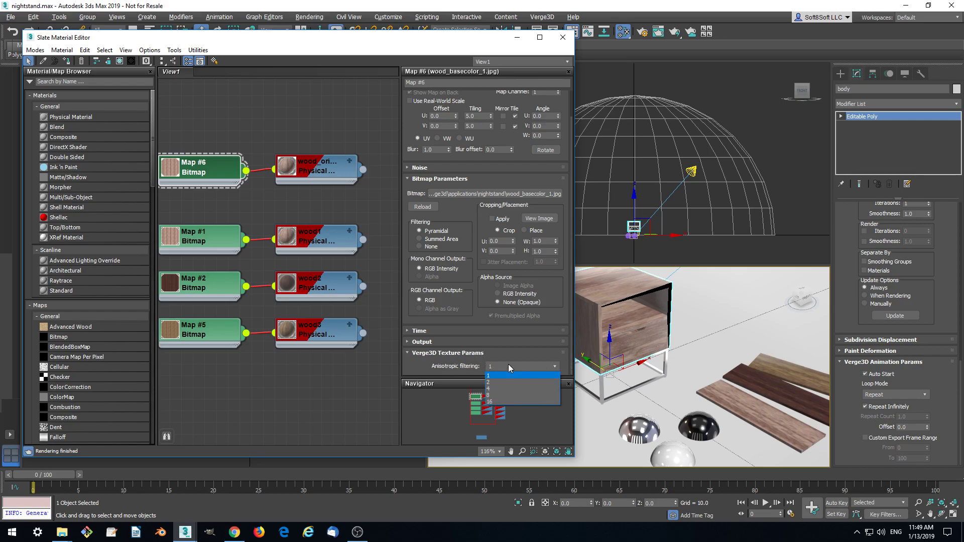
left_click(494, 395)
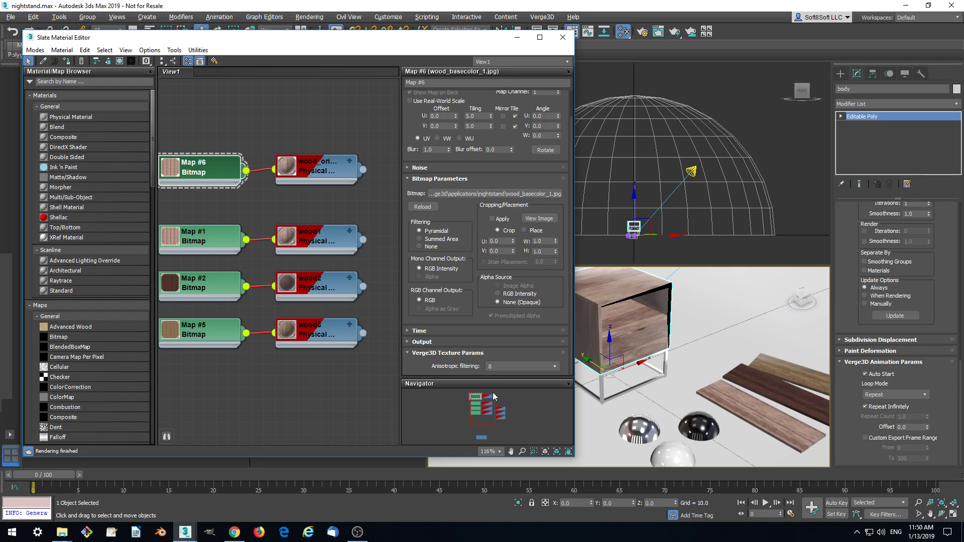
left_click(563, 38)
- Launch a Verge3D Sneak Peek of the scene and examine the wood texture on the nightstand's side up close
left_click(541, 16)
left_click(552, 56)
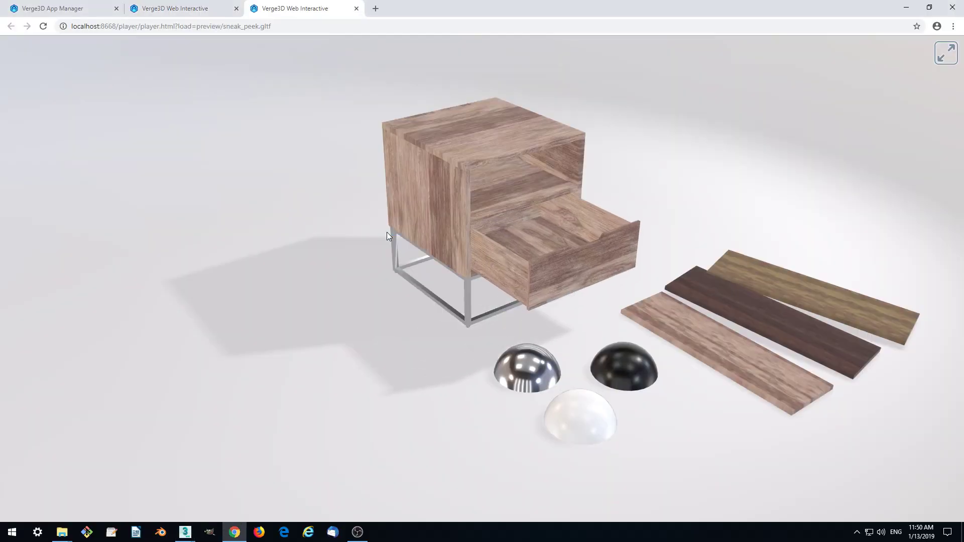
left_click_drag(332, 270, 335, 305)
scroll(385, 319, "up", 3)
scroll(367, 311, "up", 5)
scroll(339, 306, "down", 5)
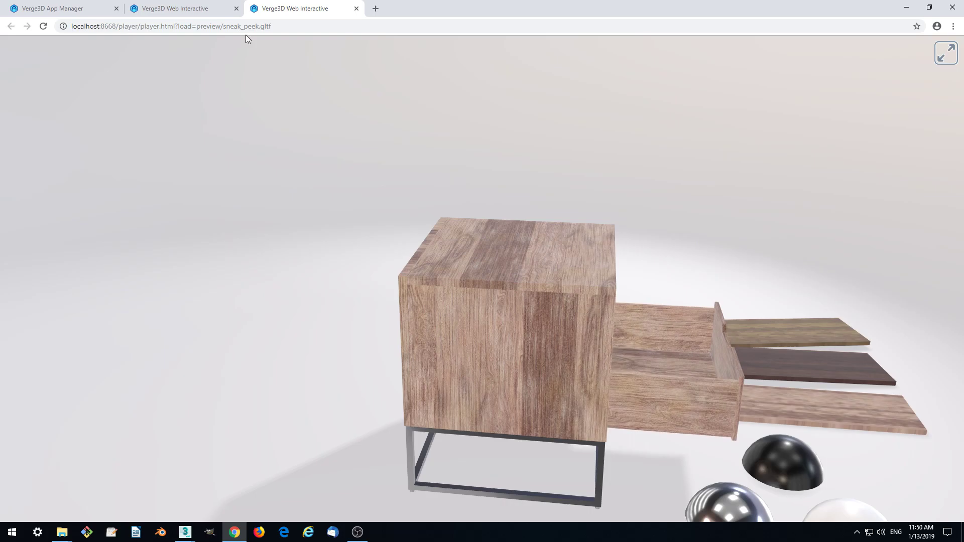
- Compare the wood sharpness in the original nightstand app from a similar angle with the Sneak Peek
left_click(195, 9)
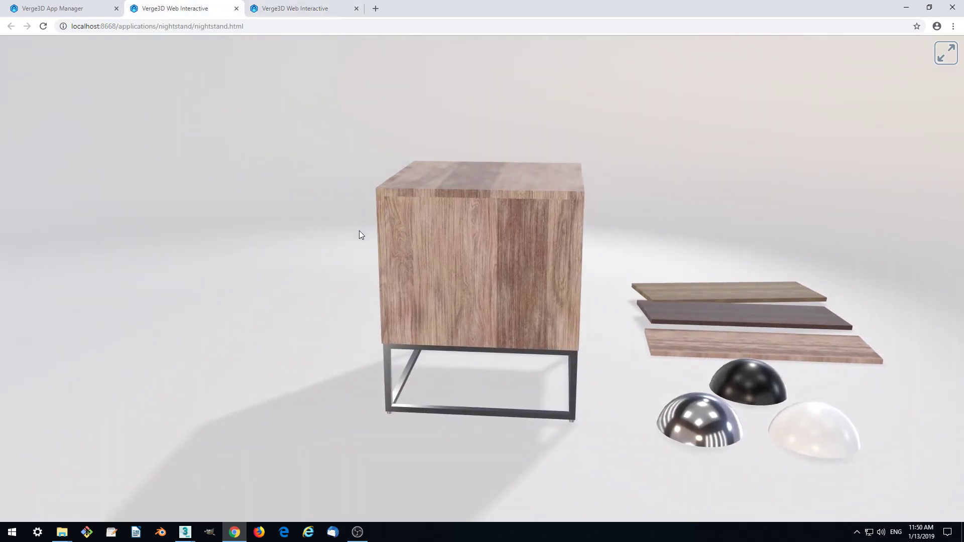
right_click_drag(360, 230, 360, 256)
left_click_drag(361, 256, 465, 298)
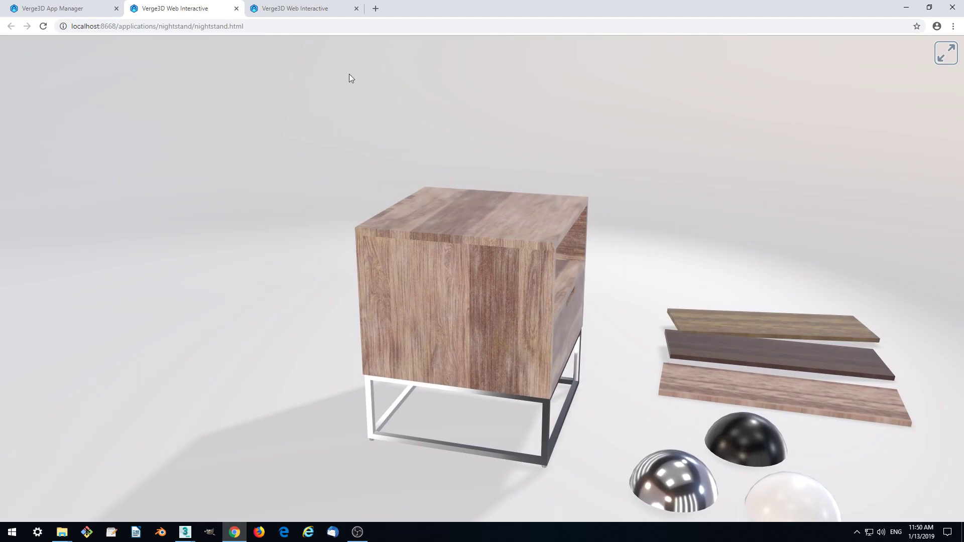
left_click(301, 9)
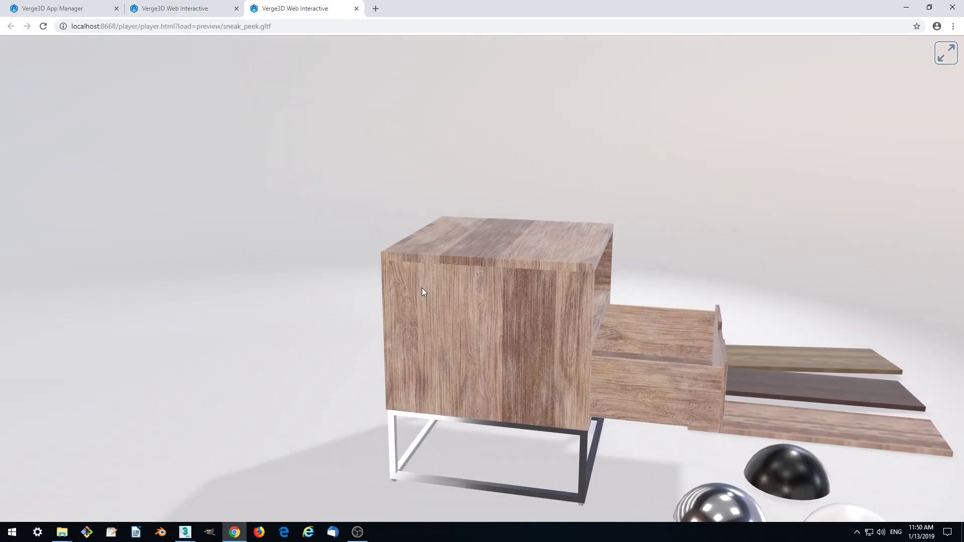
- Examine the backdrop dome and its shading from afar and from all around the nightstand in the Sneak Peek
left_click_drag(422, 288, 615, 250)
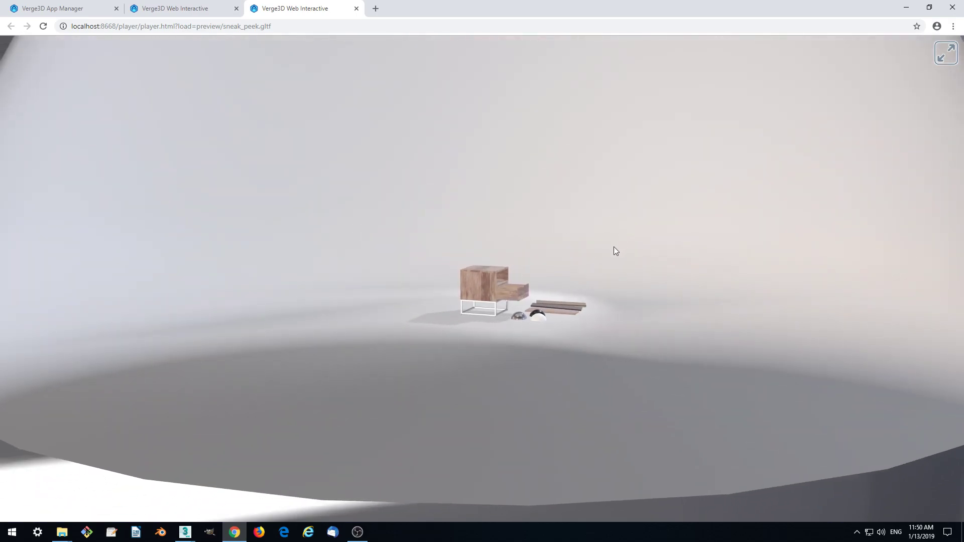
scroll(600, 205, "down", 5)
scroll(598, 198, "up", 8)
left_click_drag(598, 198, 491, 256)
left_click_drag(746, 263, 532, 252)
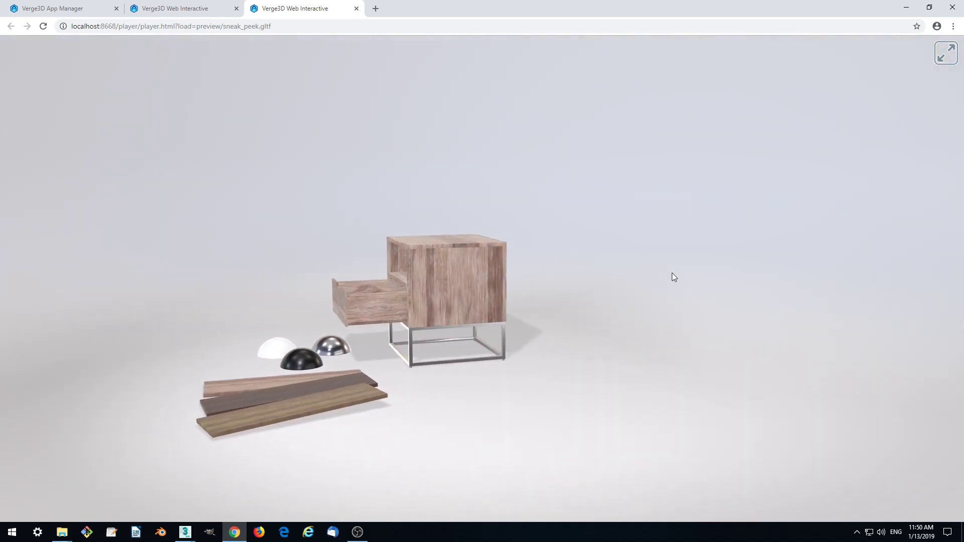
left_click_drag(673, 276, 797, 281)
left_click_drag(558, 258, 537, 264)
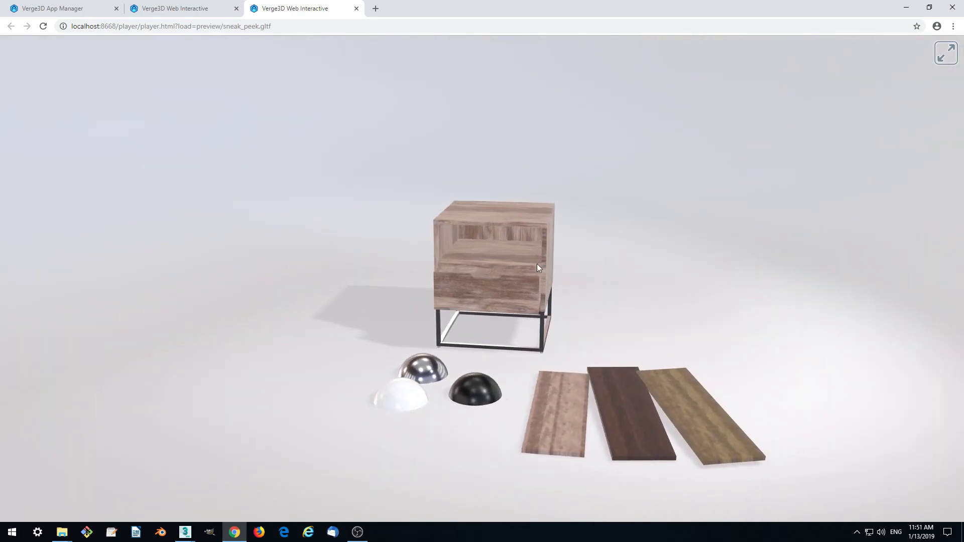
- Close the Sneak Peek and nightstand app pages and switch back to nightstand.max in 3ds Max
left_click(356, 8)
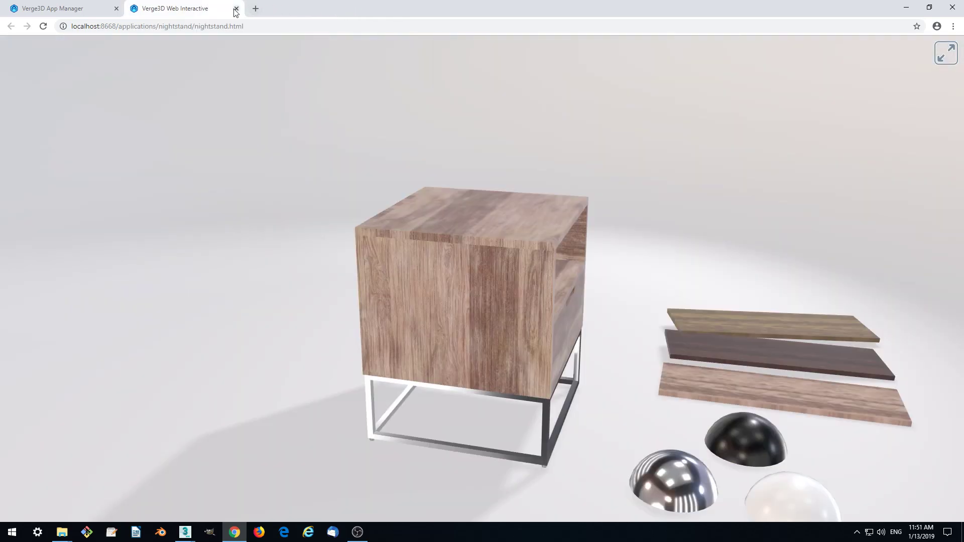
left_click(236, 9)
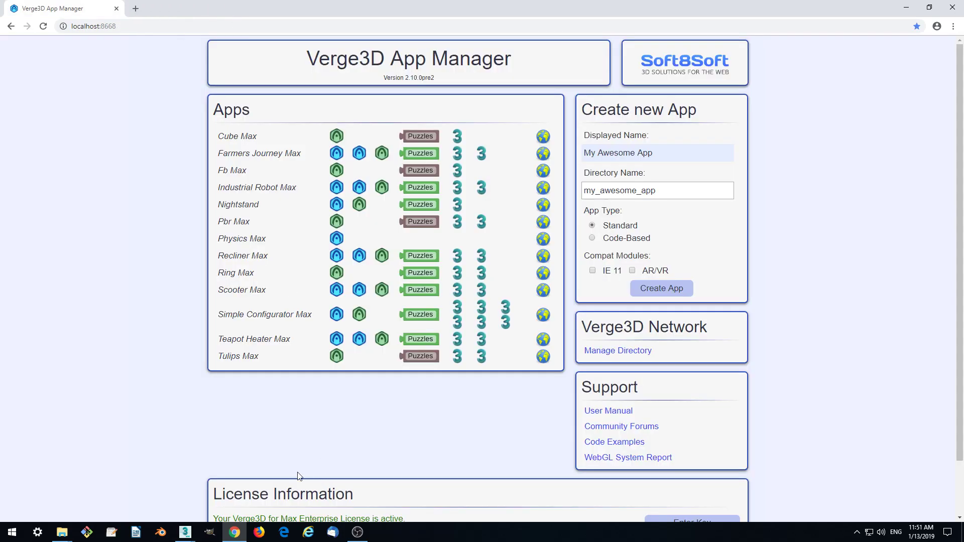
mouse_move(193, 517)
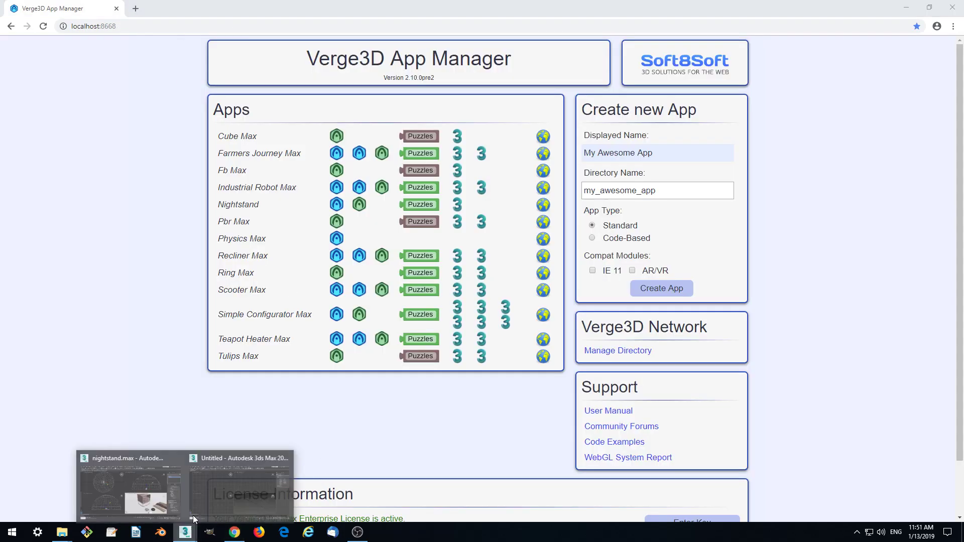
left_click(136, 469)
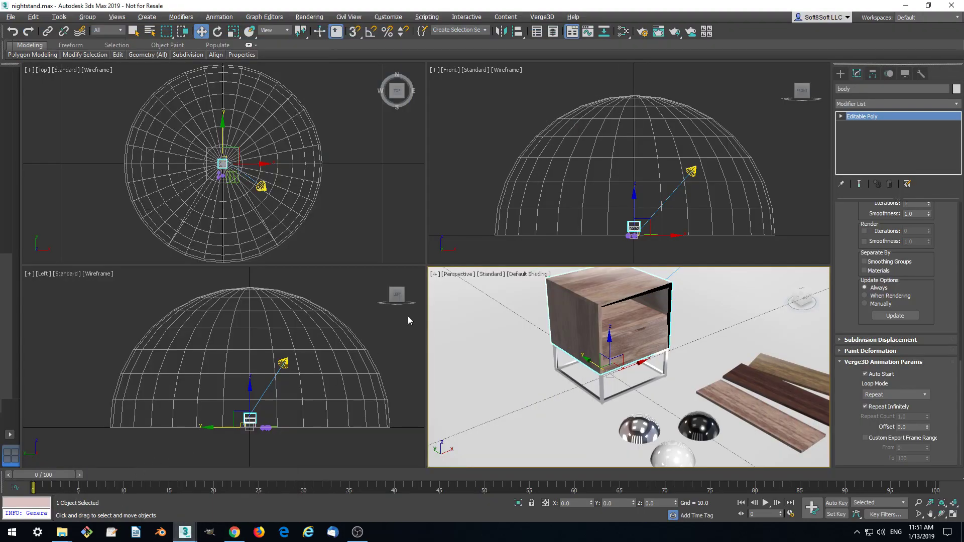
- Open the parameters of the backdrop's physical material, Material #2, in the Slate Material Editor
left_click(623, 31)
middle_click_drag(310, 369, 284, 244)
scroll(297, 269, "down", 2)
middle_click_drag(299, 322, 348, 230)
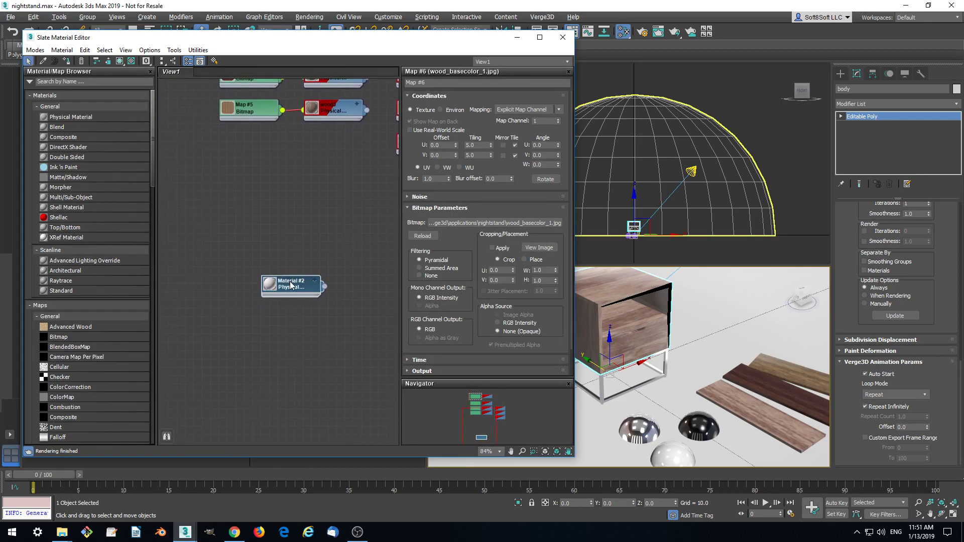
double_click(290, 282)
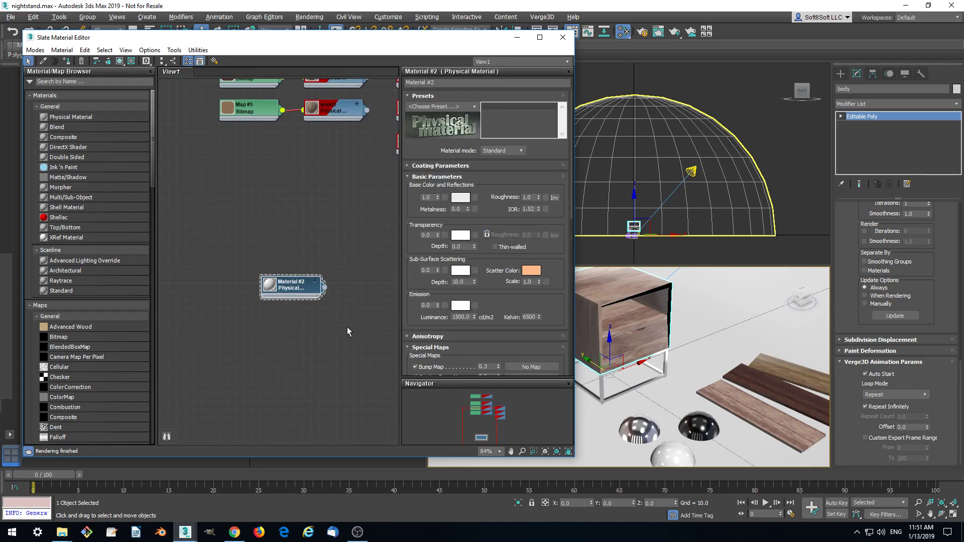
- Set the emission weight of Material #2 to 1.0
middle_click_drag(347, 327, 303, 287)
scroll(309, 298, "down", 1)
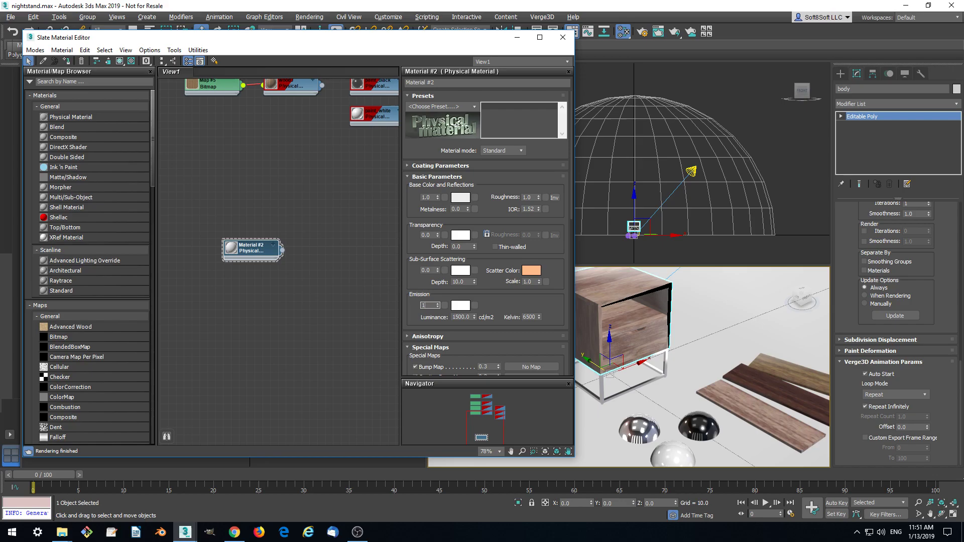
left_click(351, 282)
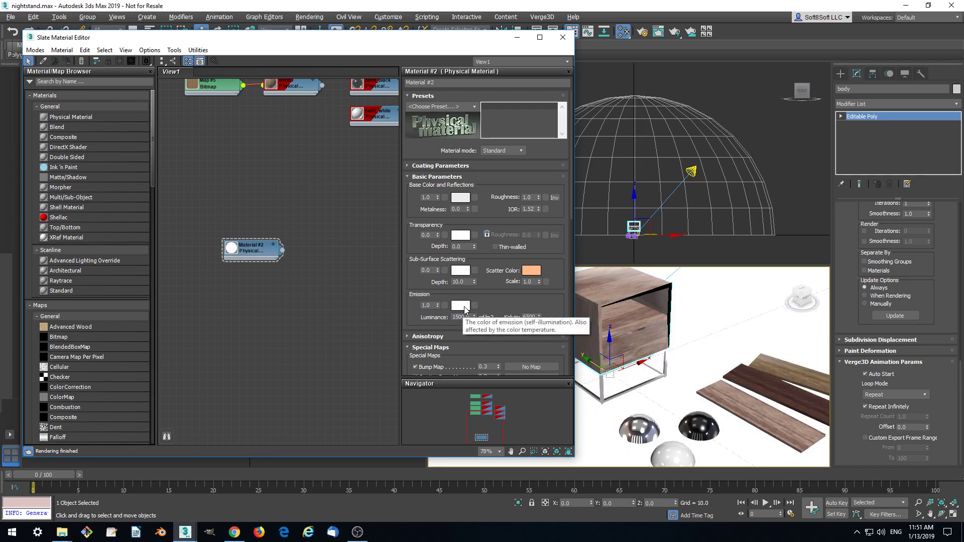
- Preview the scene with the emissive backdrop in a Verge3D Sneak Peek, inspect it and close the preview
left_click(549, 18)
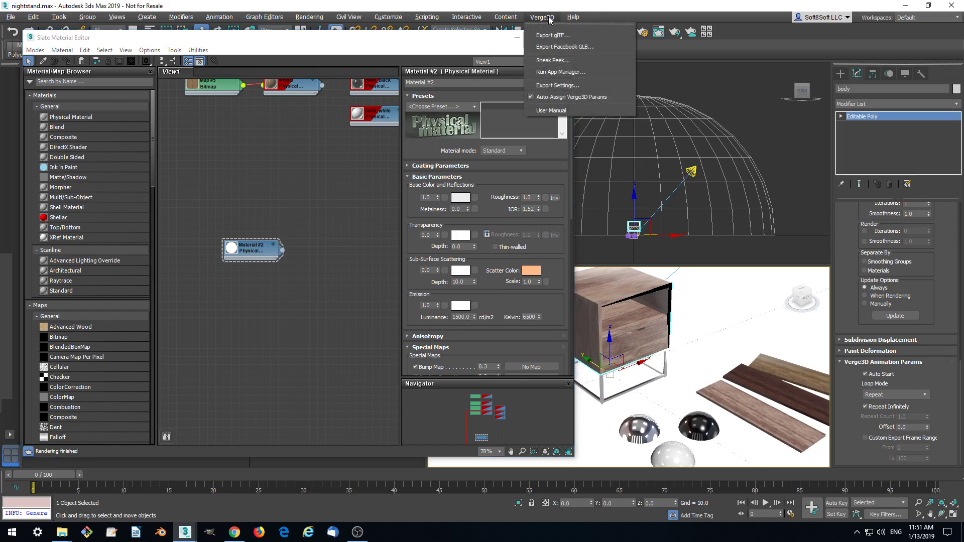
left_click(556, 61)
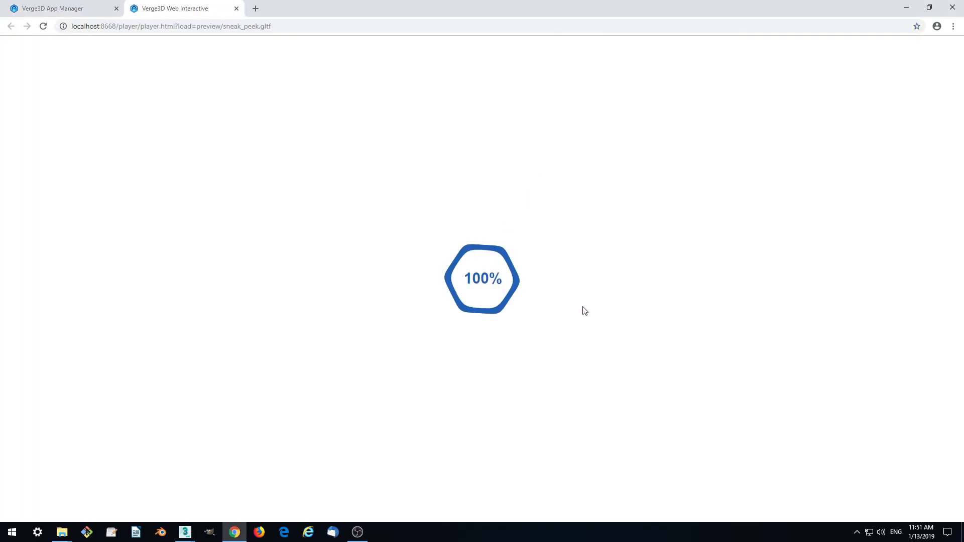
left_click_drag(613, 303, 308, 330)
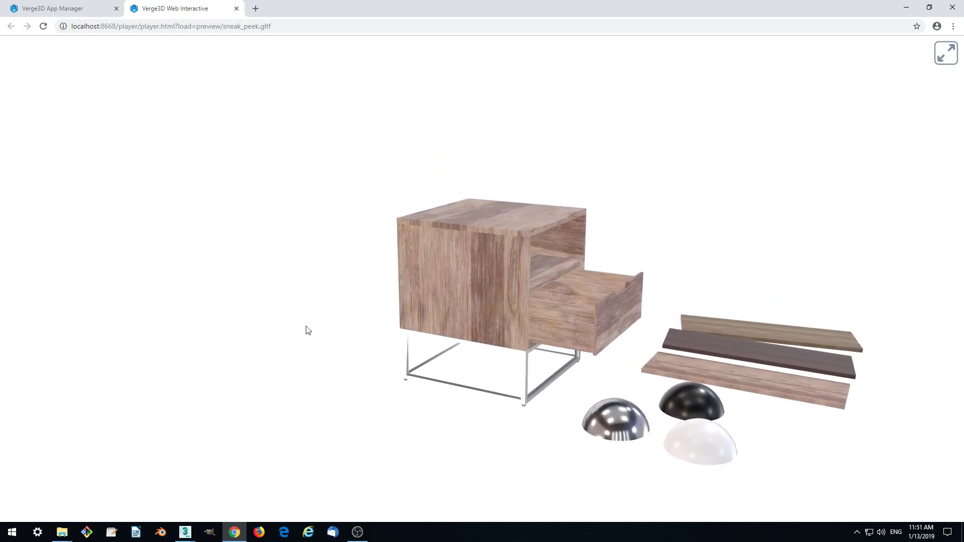
left_click(237, 9)
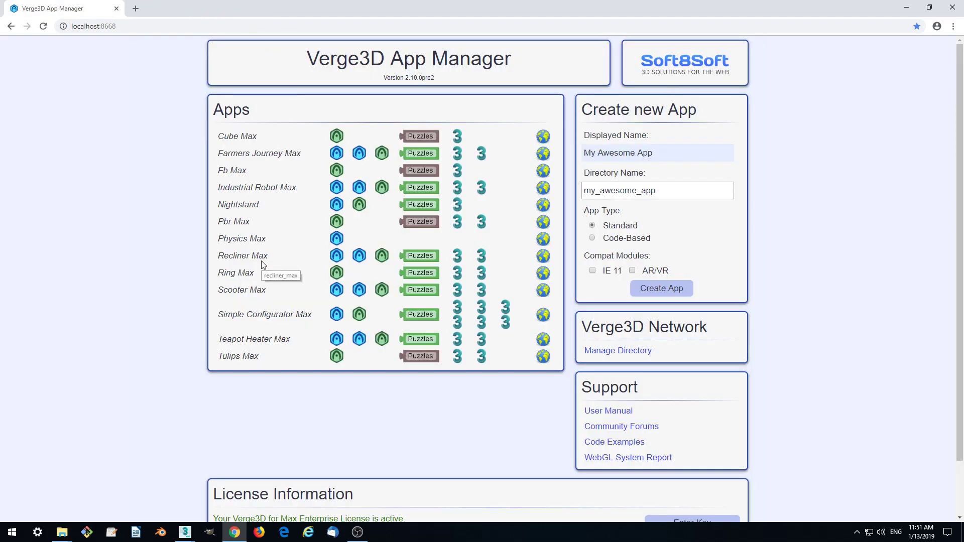
- Return to 3ds Max and set the emission weight of Material #2 back to 0.0
key("alt+Tab")
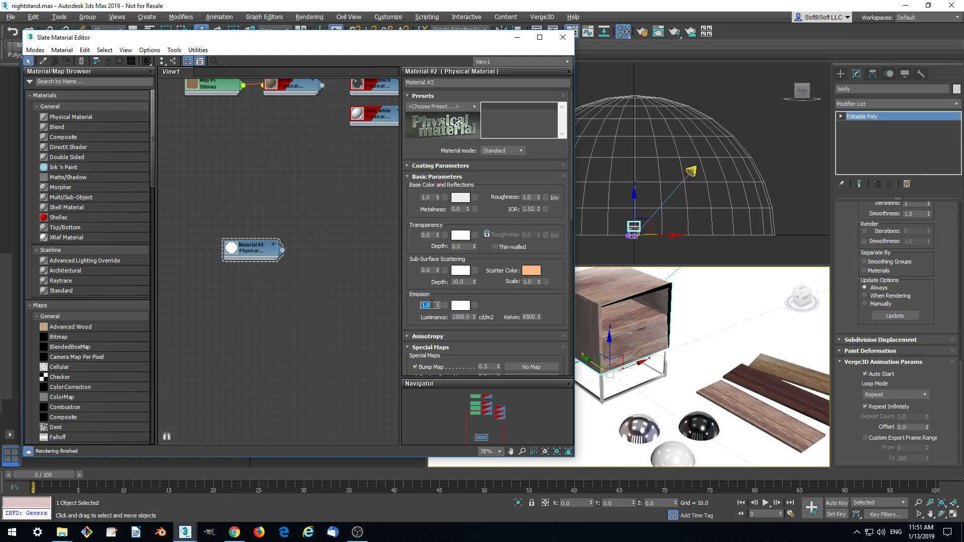
left_click(366, 244)
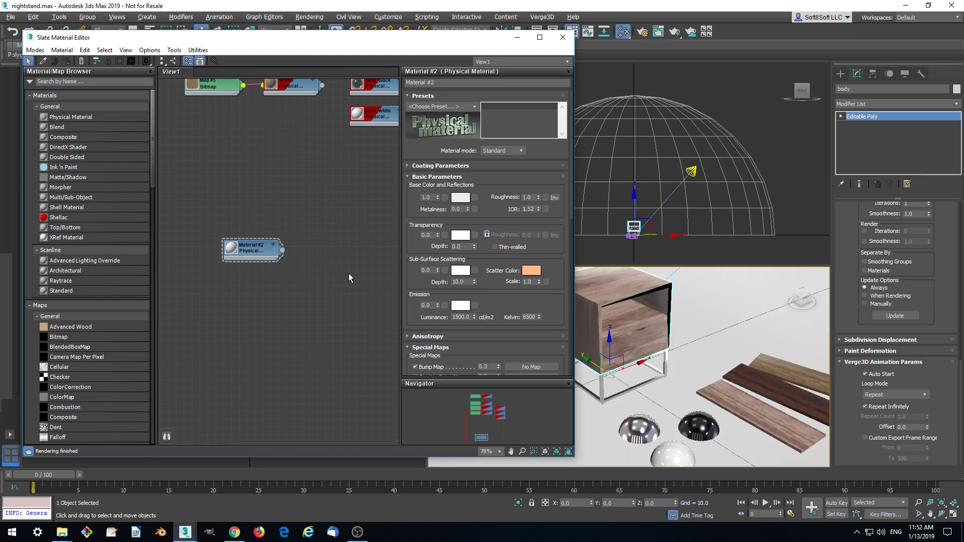
left_click_drag(252, 43, 285, 49)
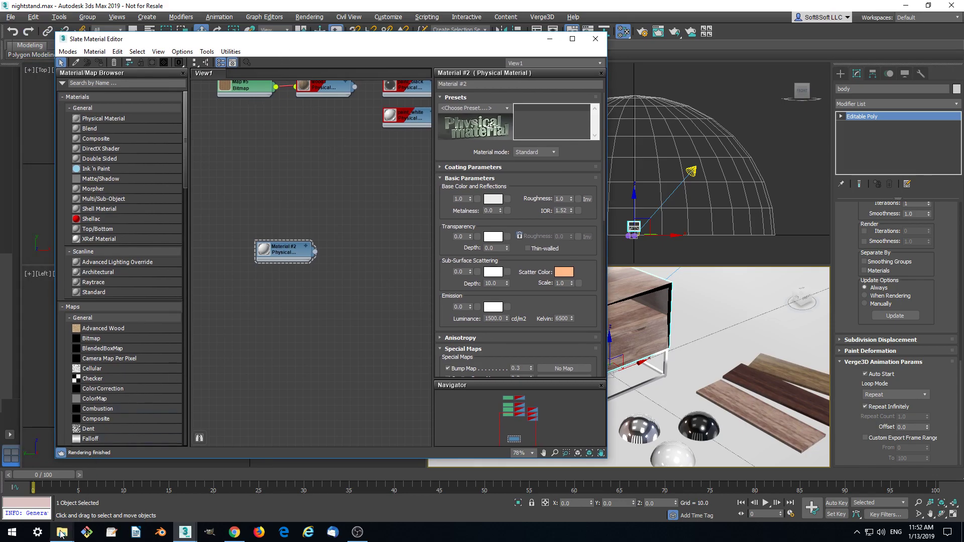
- Switch to File Explorer and copy the ground_mask image from the starter_files folder in the user's home folder
mouse_move(61, 533)
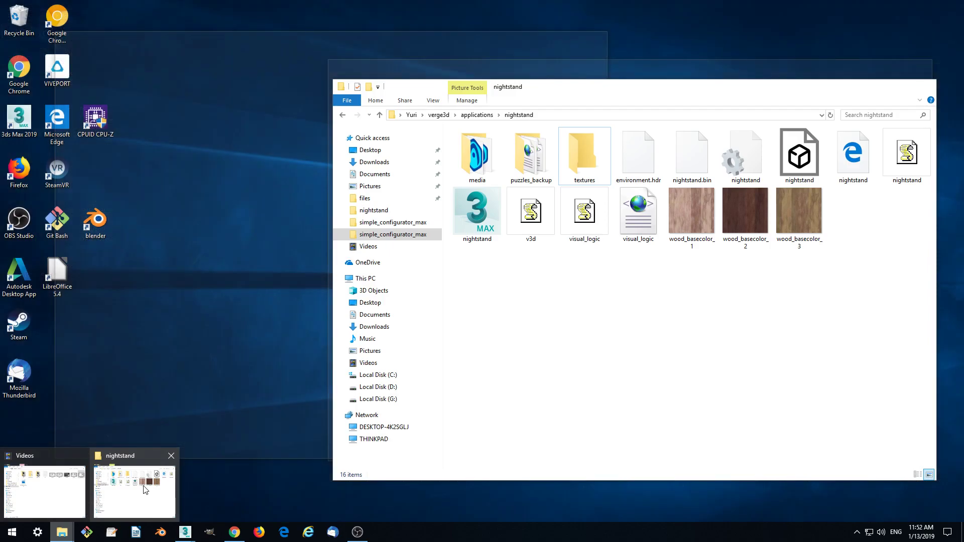
left_click(144, 488)
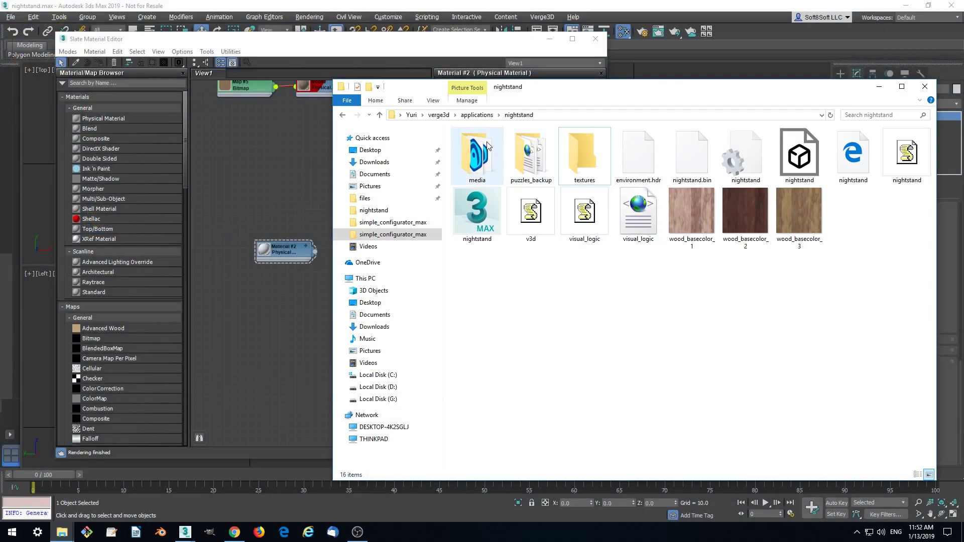
left_click(477, 116)
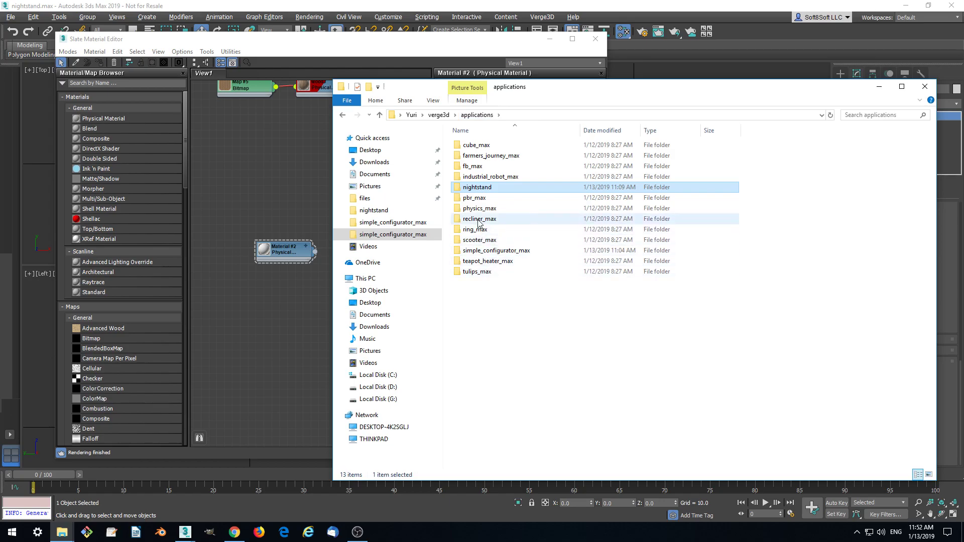
left_click(438, 115)
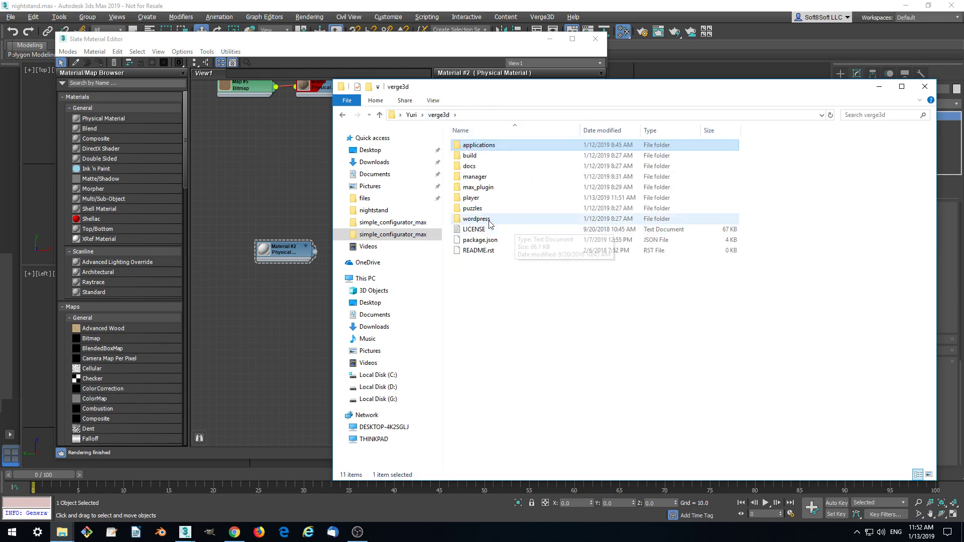
double_click(481, 147)
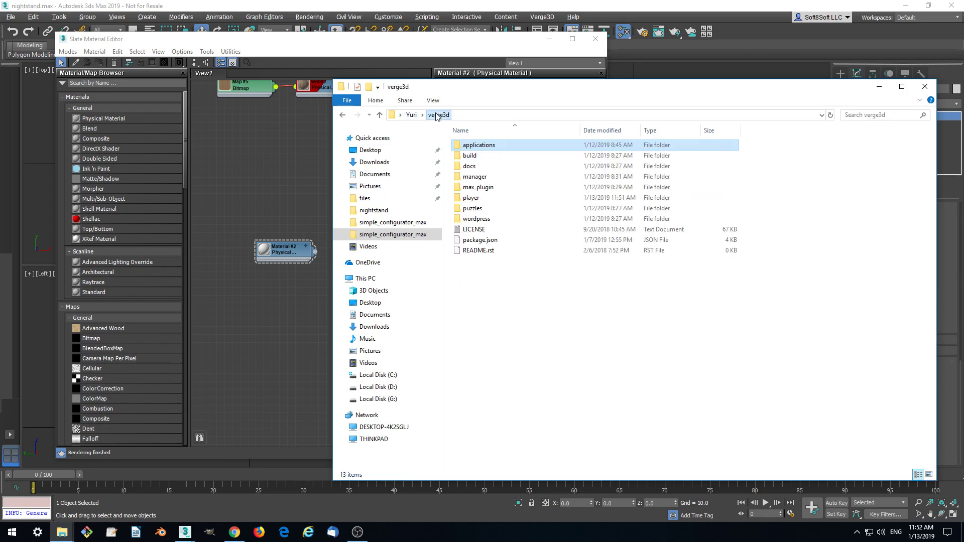
left_click(412, 116)
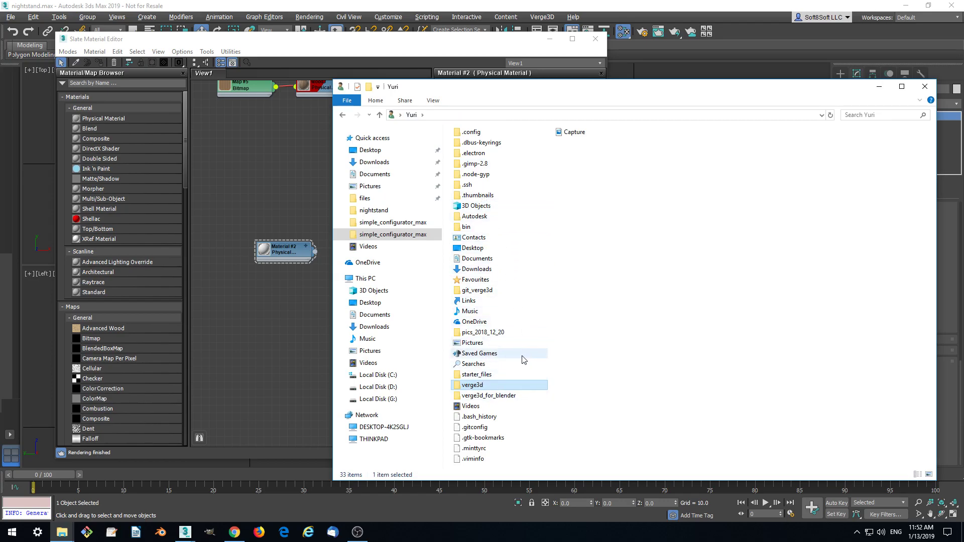
double_click(477, 374)
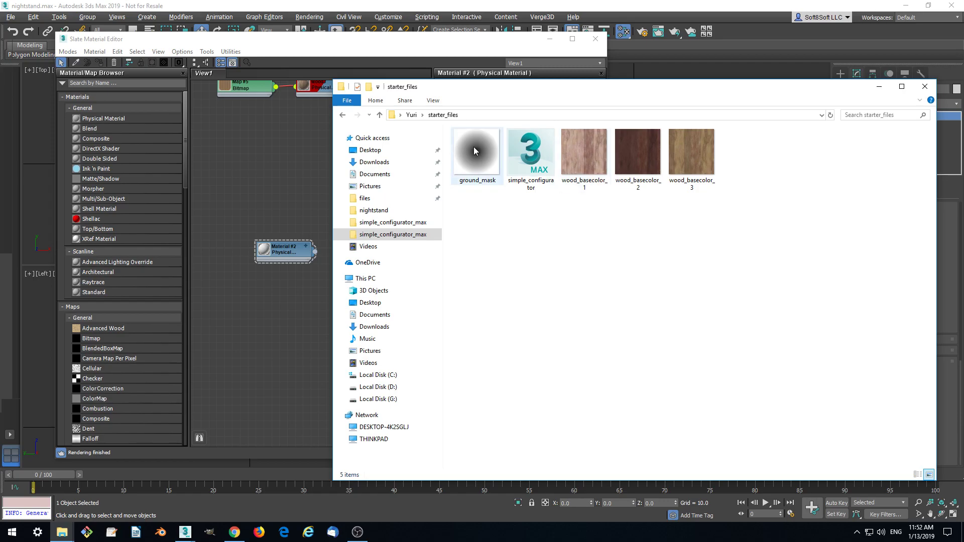
left_click(474, 147)
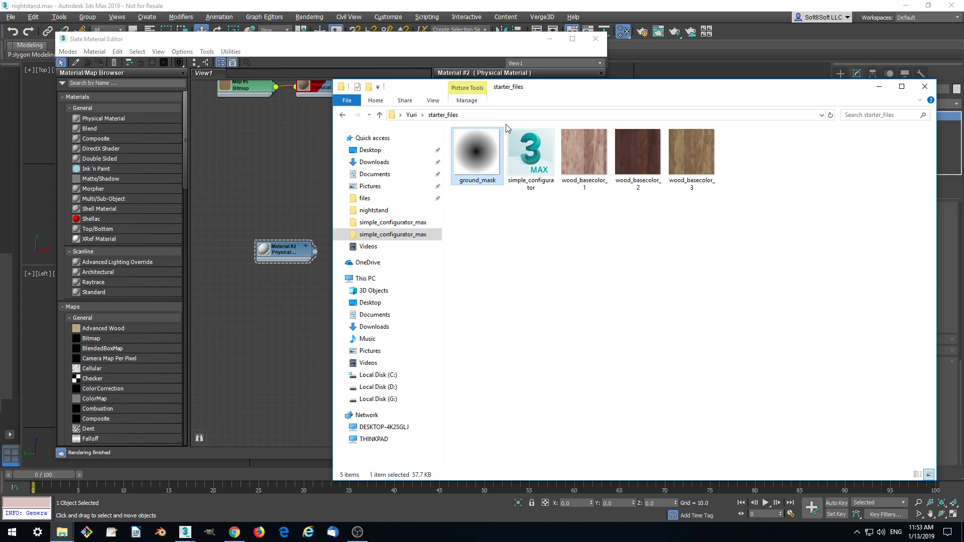
right_click(474, 147)
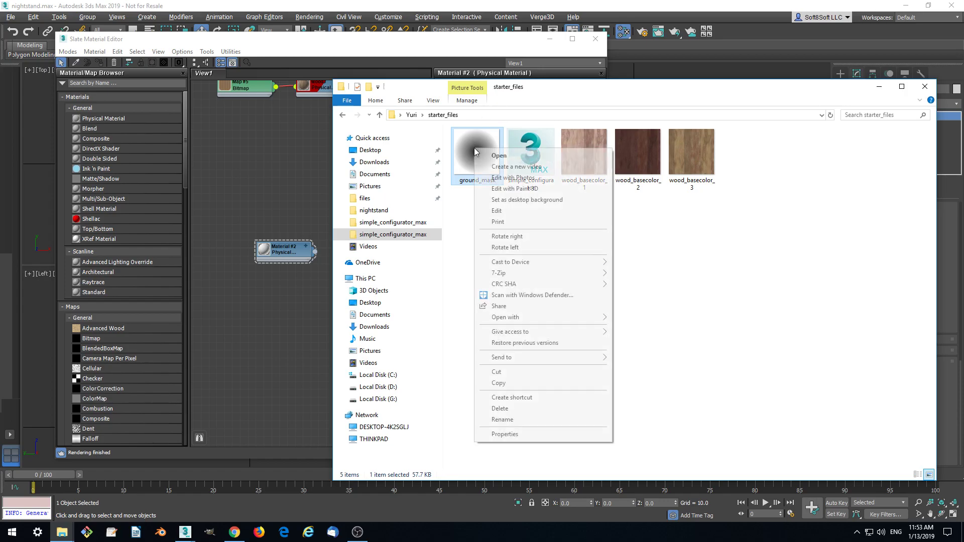
left_click(498, 383)
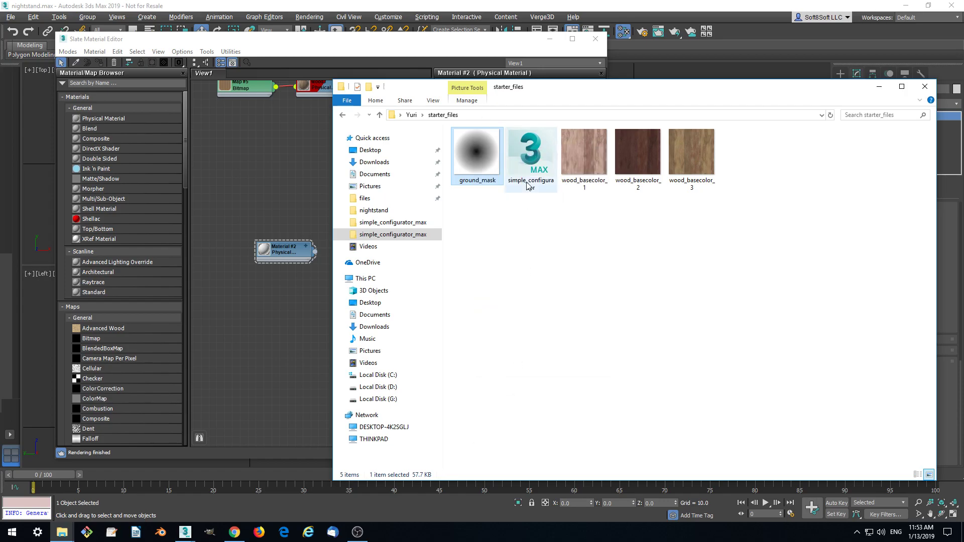
- Paste ground_mask into the verge3d/applications/nightstand folder and return to 3ds Max
left_click(412, 115)
double_click(482, 385)
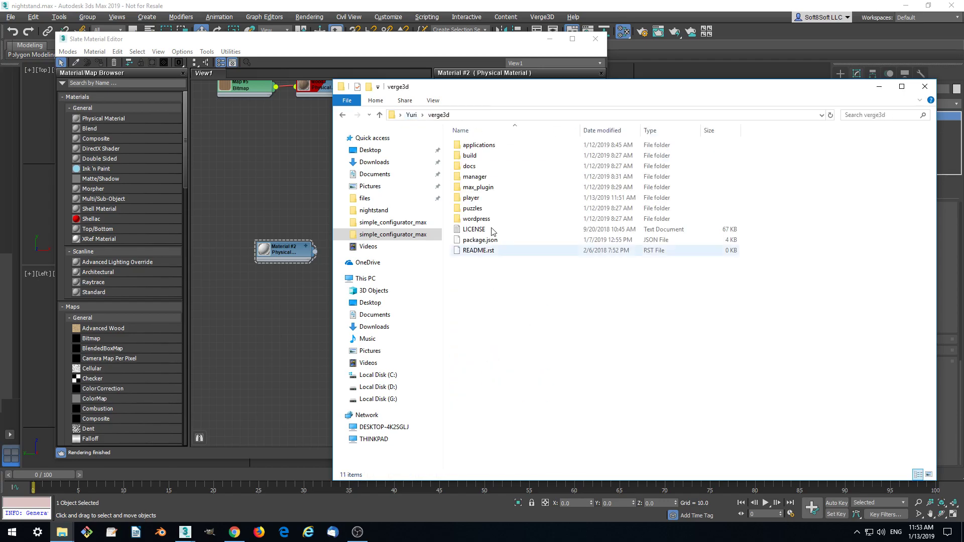
double_click(478, 145)
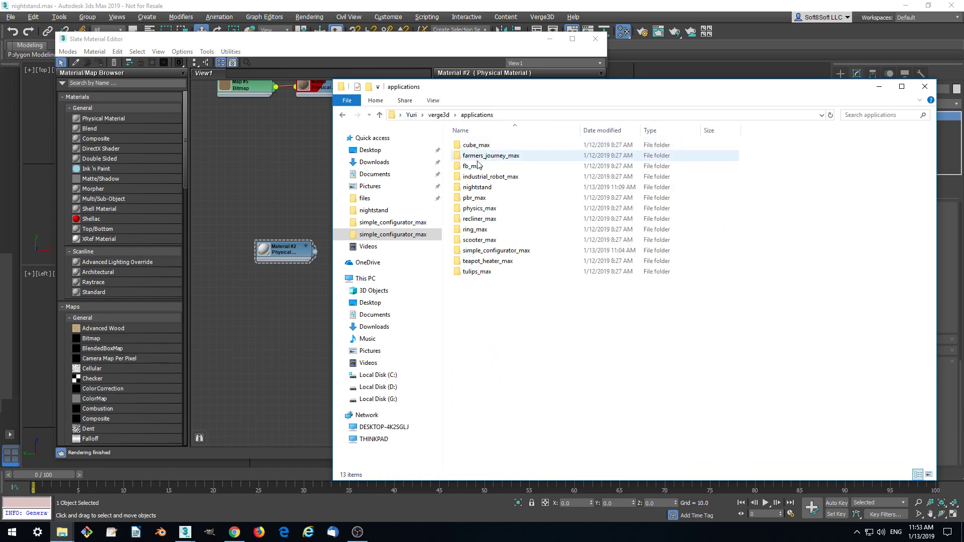
double_click(477, 189)
right_click(534, 292)
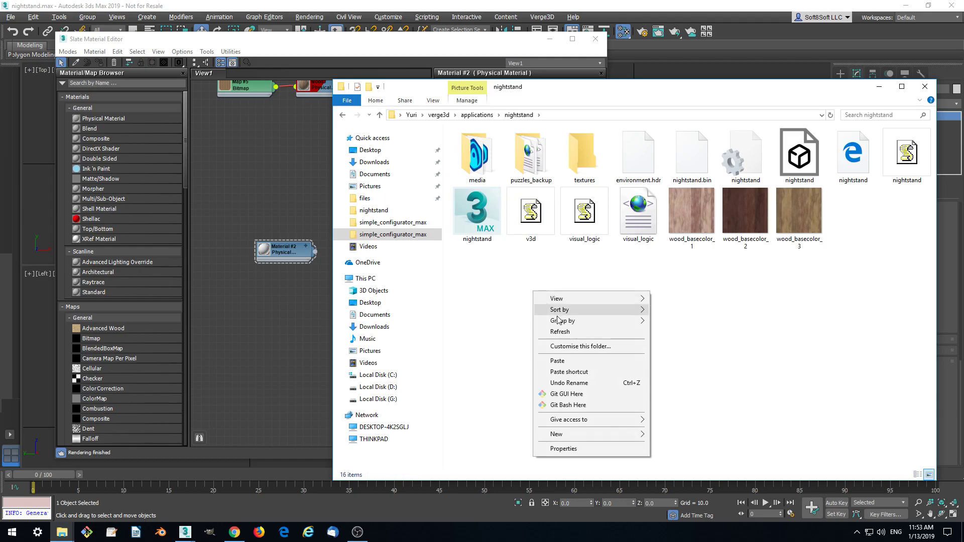
left_click(558, 361)
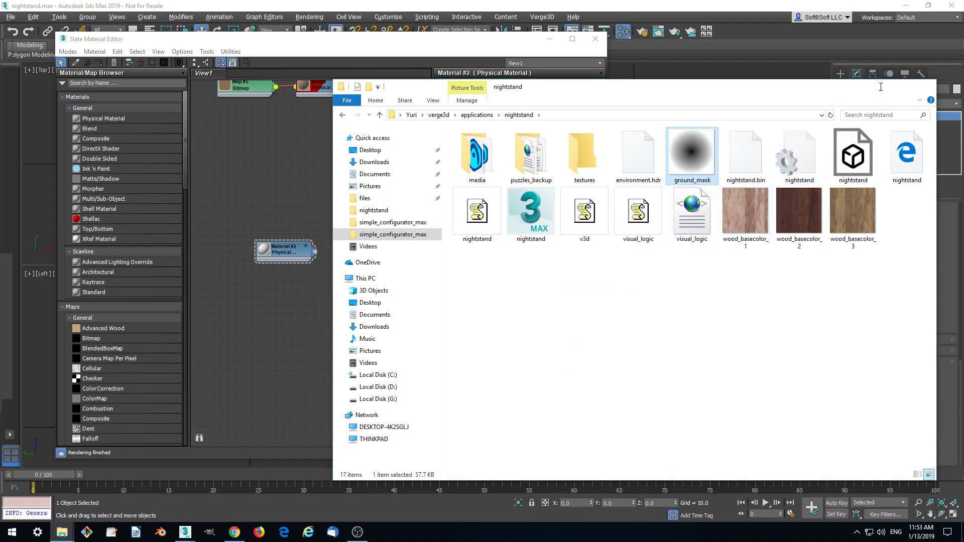
left_click(881, 87)
- Add a Blend material beside Material #2 in the Slate Material Editor and delete its two default Standard sub-materials
scroll(308, 286, "up", 2)
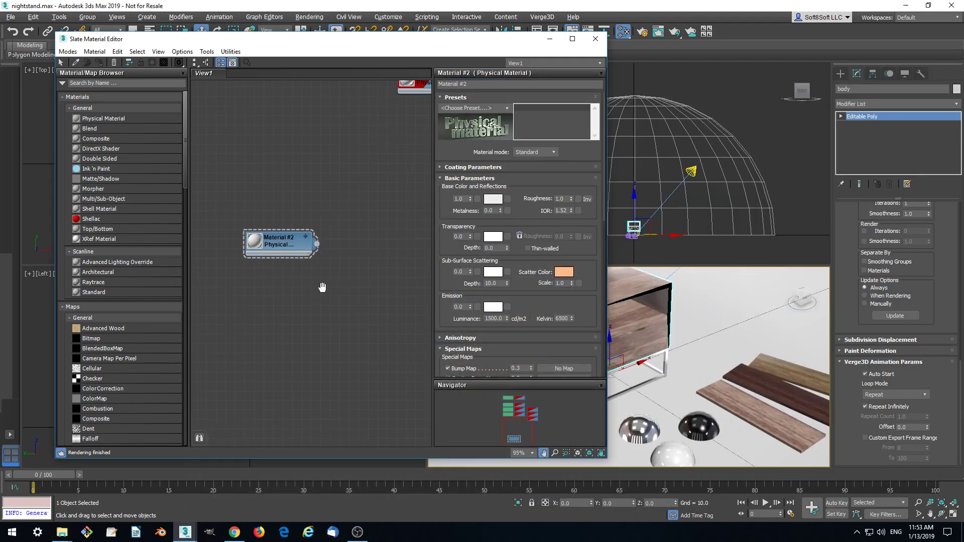
middle_click_drag(322, 287, 266, 261)
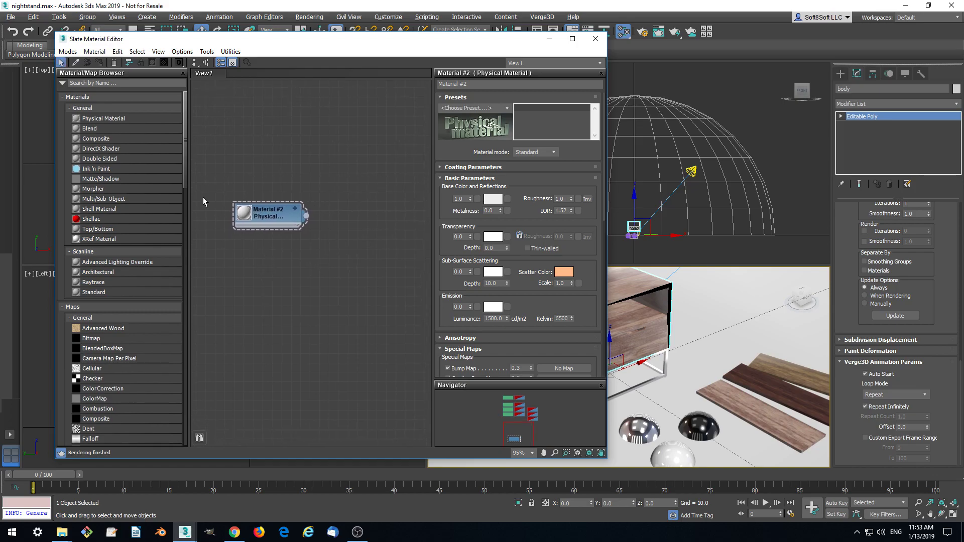
left_click(92, 129)
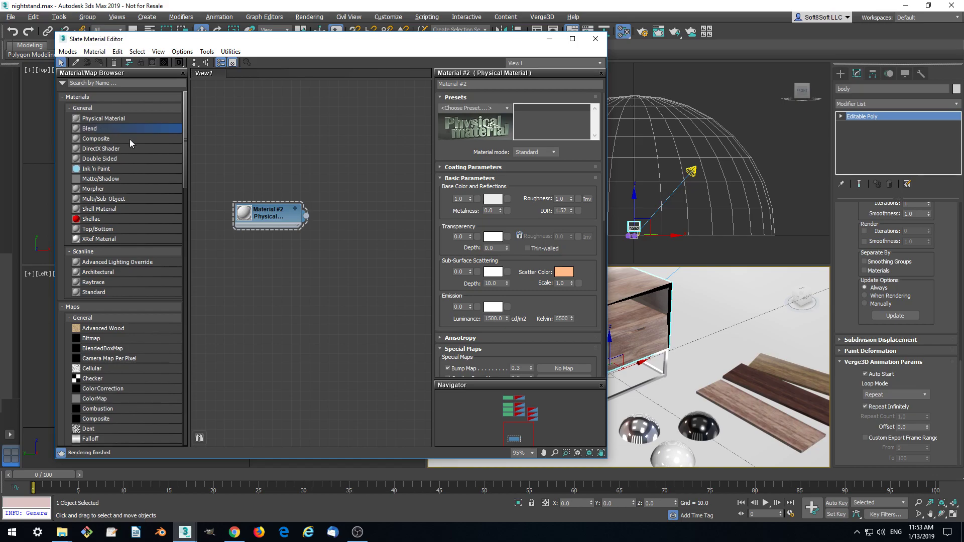
left_click_drag(350, 259, 353, 247)
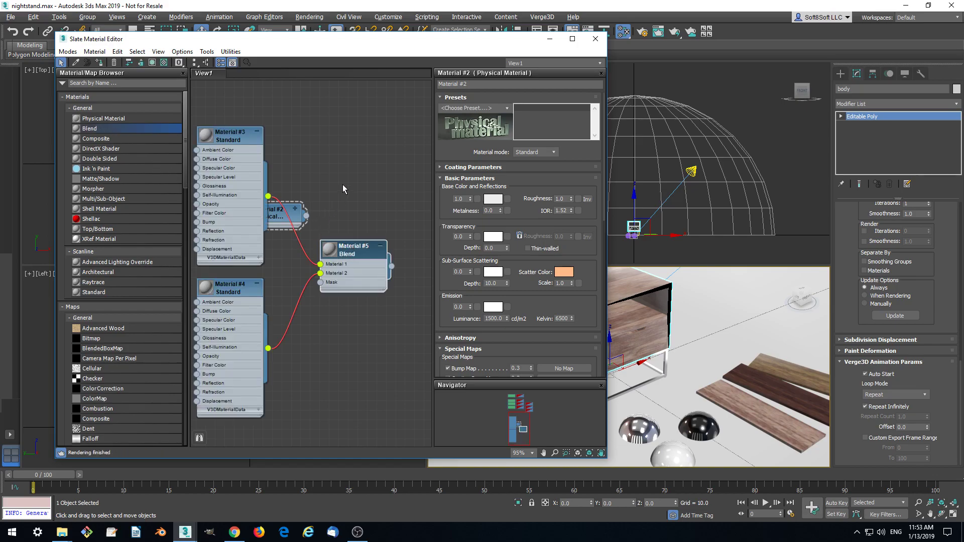
left_click(259, 139)
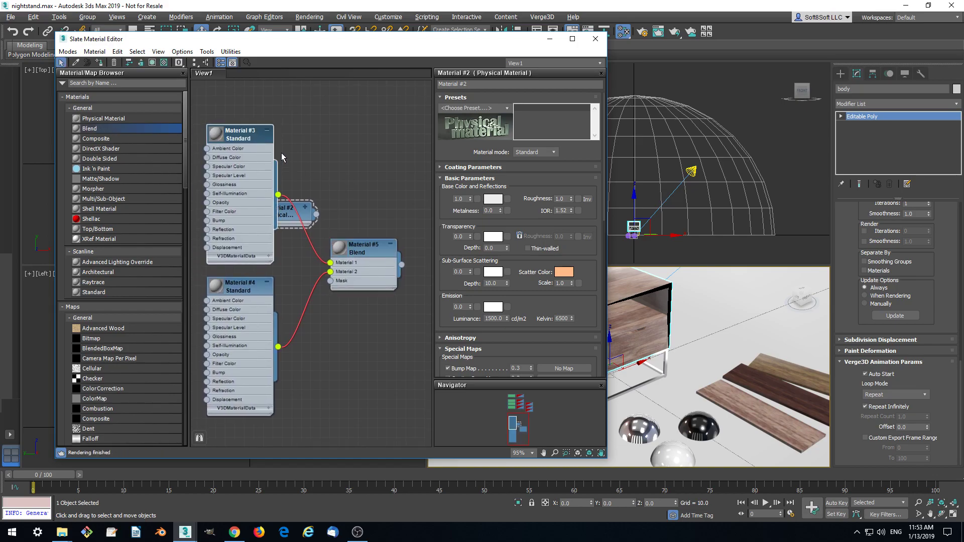
key("Delete")
left_click(240, 282)
key("Delete")
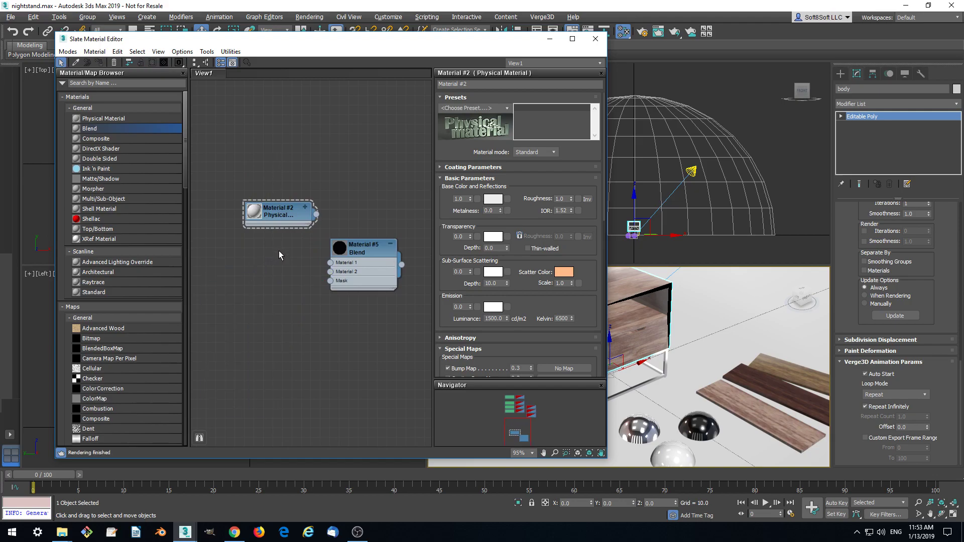
- Connect Material #2 to the Blend's Material 1 slot and a new Physical Material to its Material 2 slot
middle_click_drag(279, 255, 250, 251)
left_click_drag(333, 250, 370, 227)
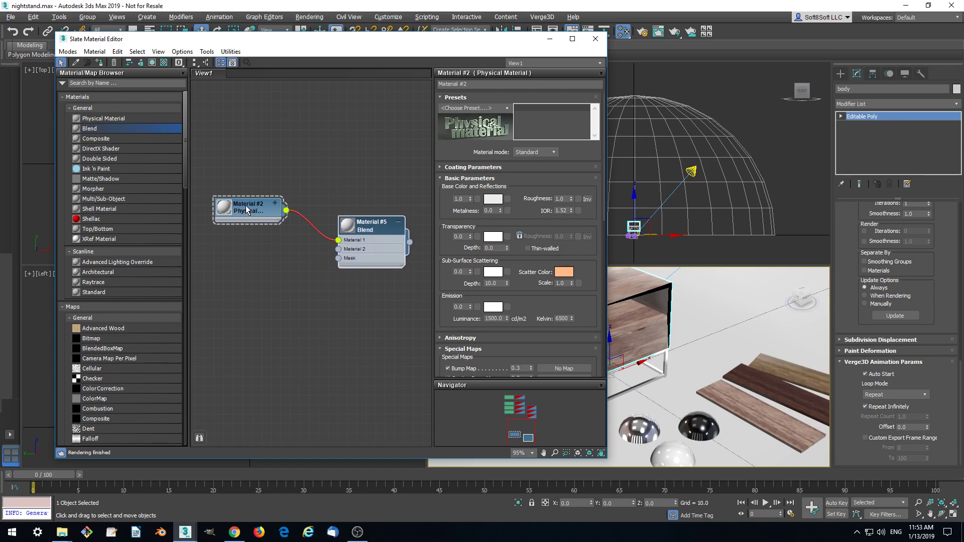
left_click(113, 119)
left_click(241, 280)
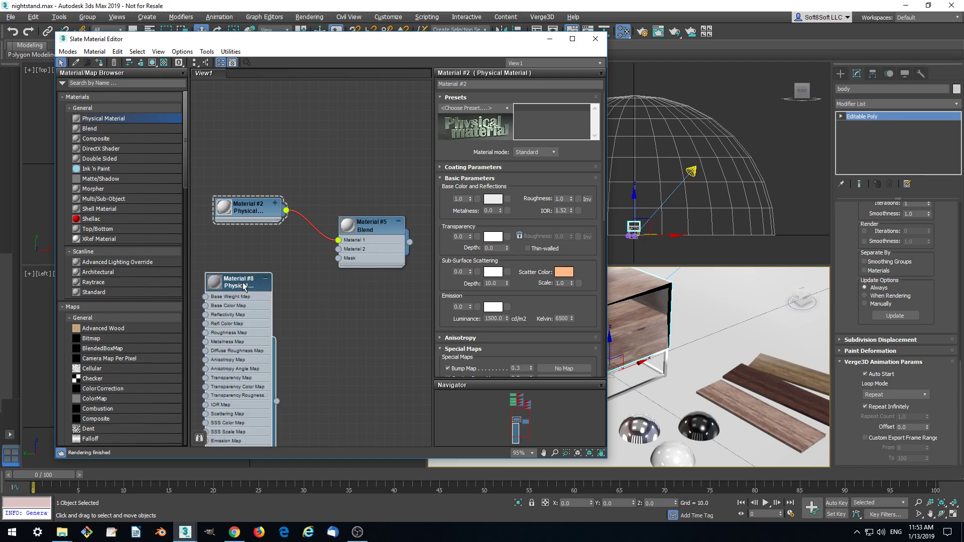
left_click_drag(243, 286, 253, 277)
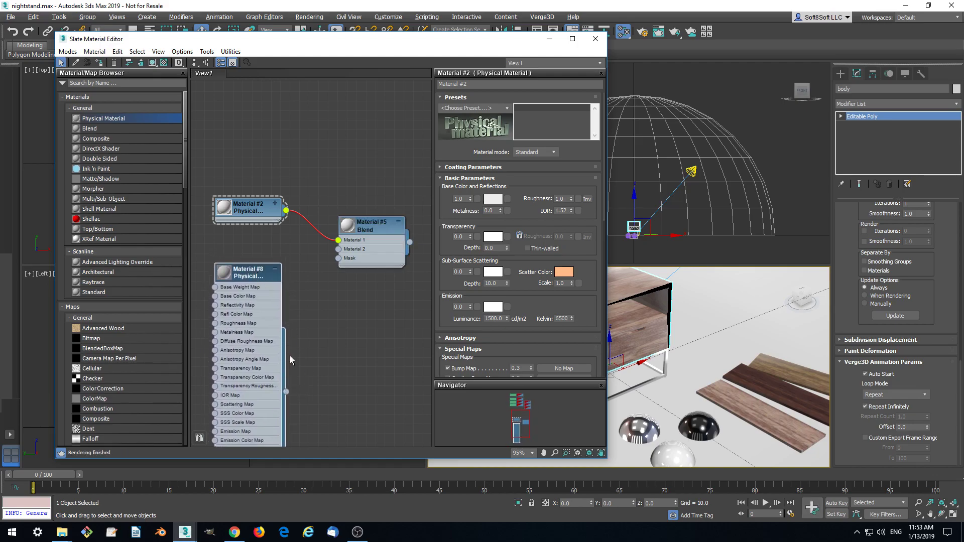
left_click_drag(320, 330, 338, 249)
- Collapse the new physical material's node and set its emission weight to 1.0 and emission color to grey with value 0.259
left_click(274, 270)
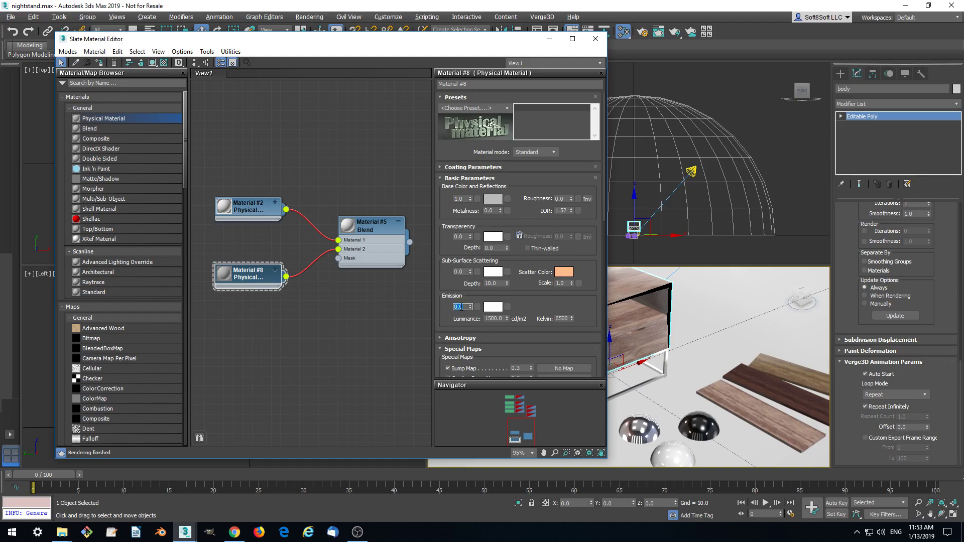
left_click(493, 307)
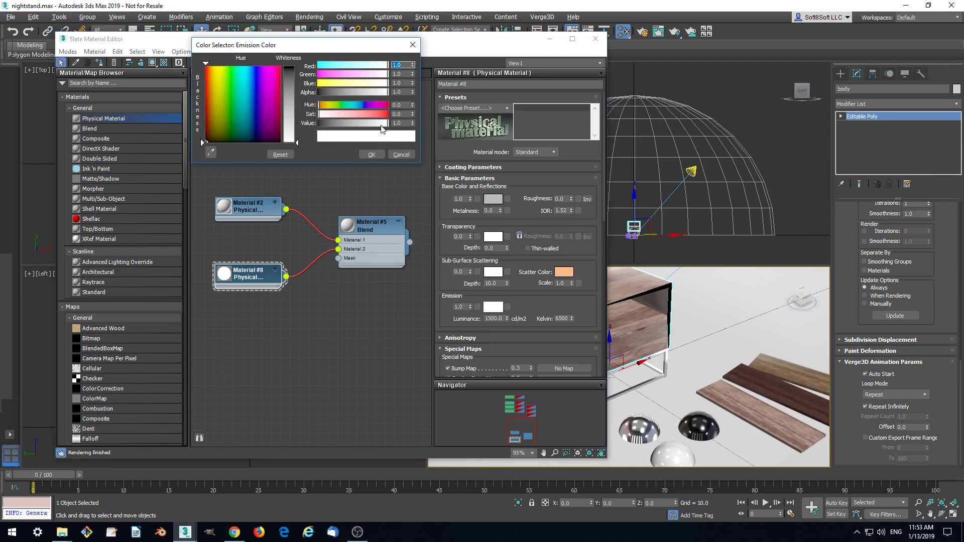
left_click_drag(385, 123, 340, 133)
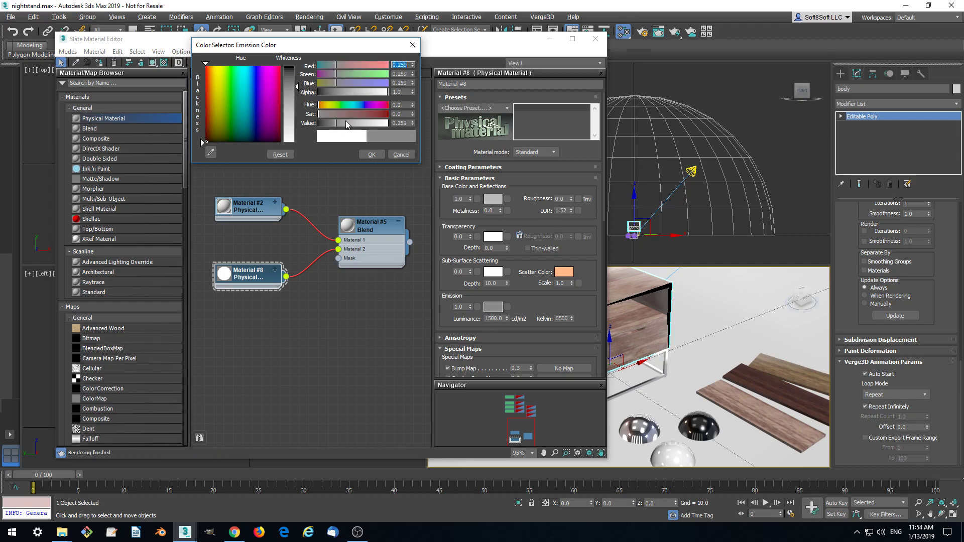
left_click(372, 156)
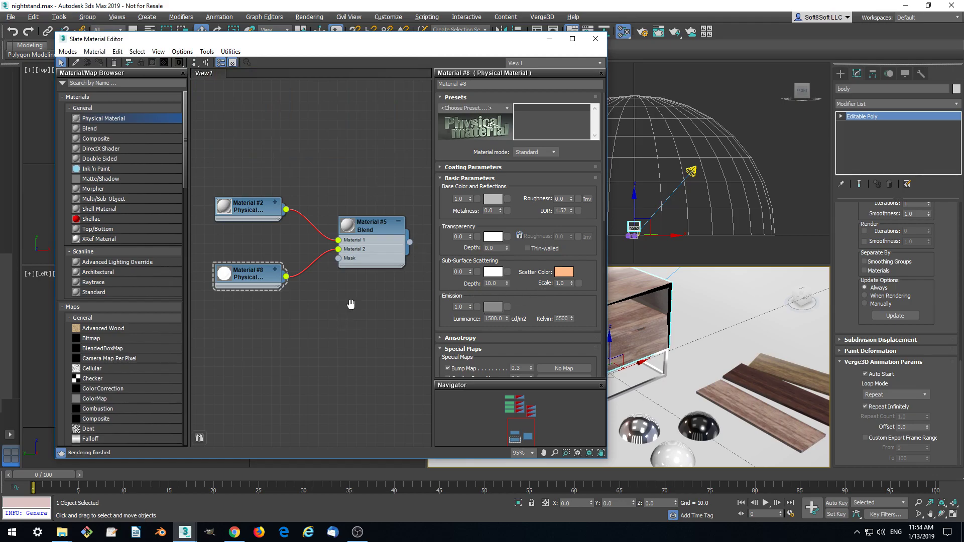
- Add a Bitmap map to the material graph below the second physical material
middle_click_drag(350, 305, 368, 289)
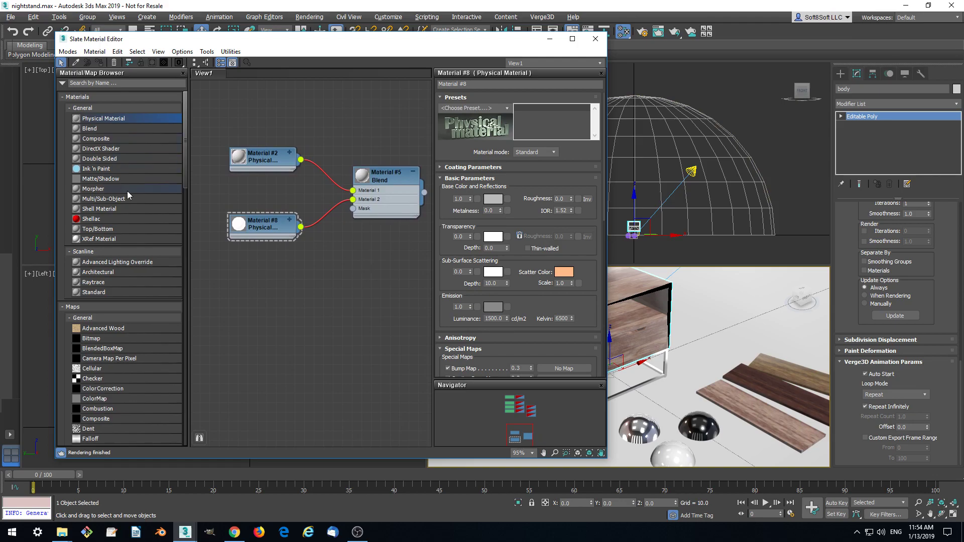
left_click(100, 340)
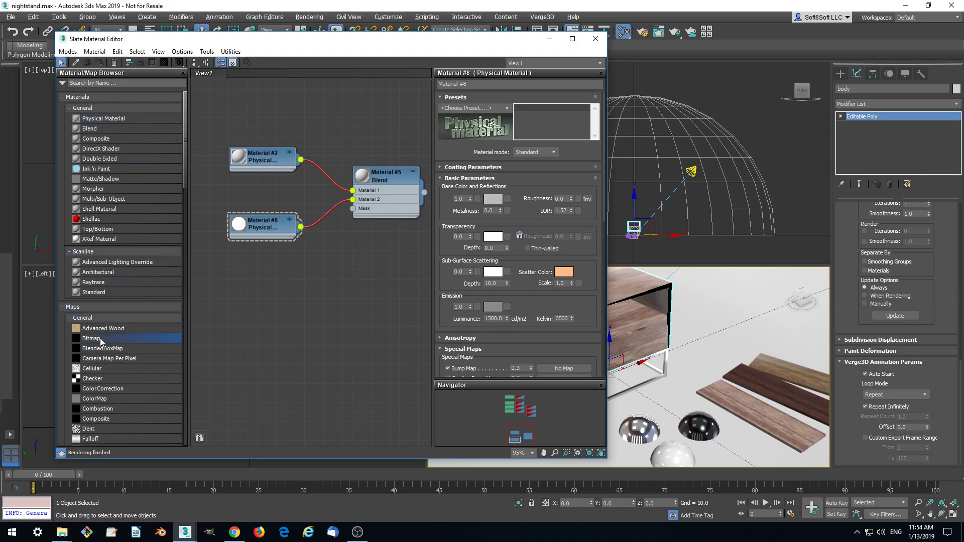
left_click_drag(259, 295, 260, 293)
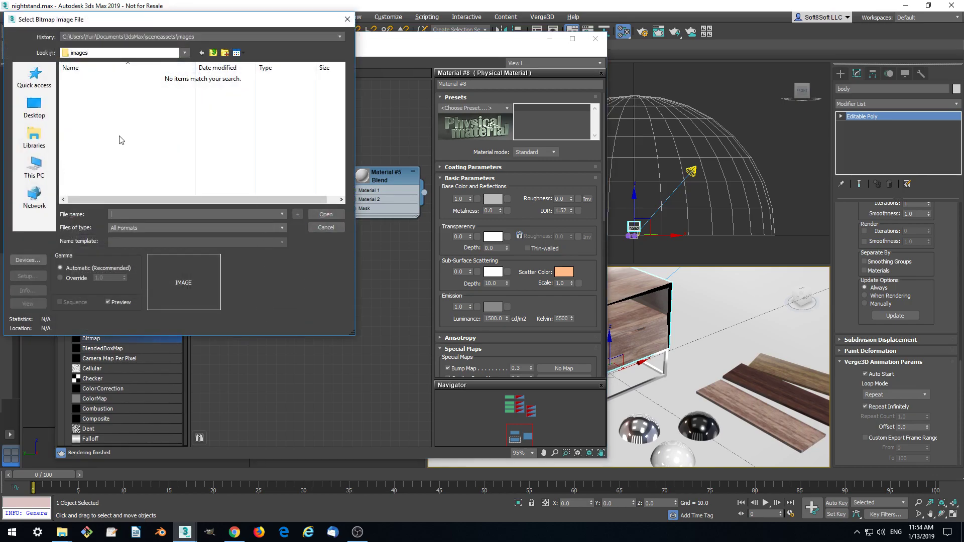
- Browse the bitmap file selection from the empty images folder to the user's home folder on Local Disk (C:)
left_click(213, 53)
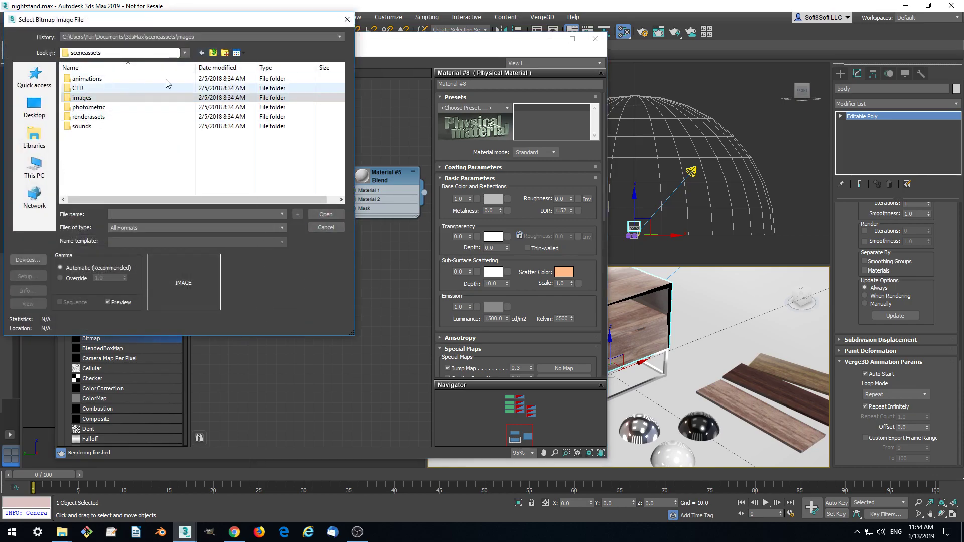
left_click(217, 53)
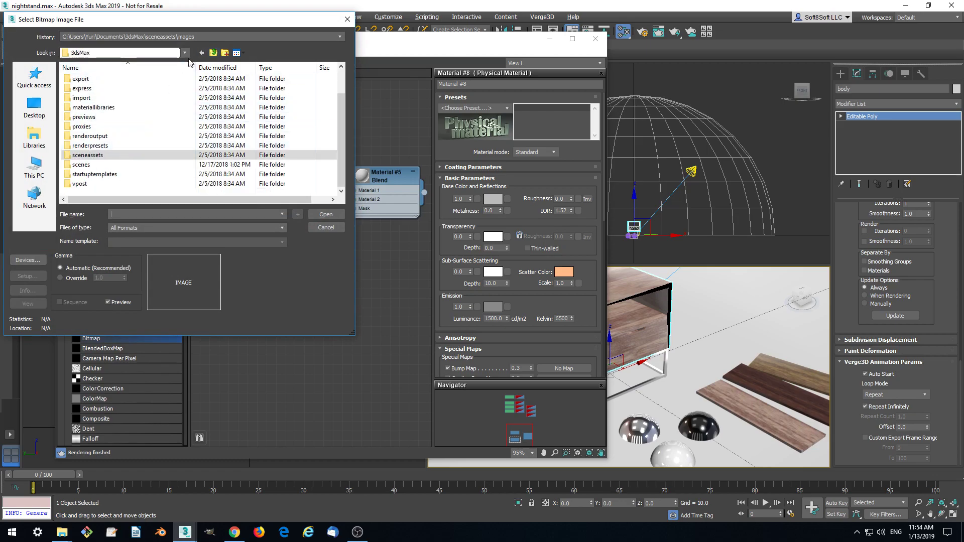
left_click(217, 53)
left_click(174, 56)
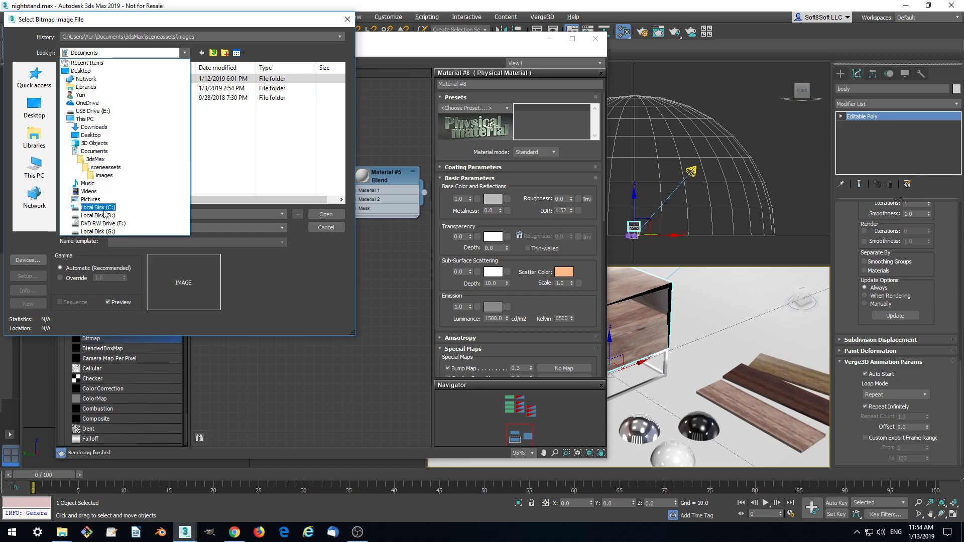
left_click(104, 208)
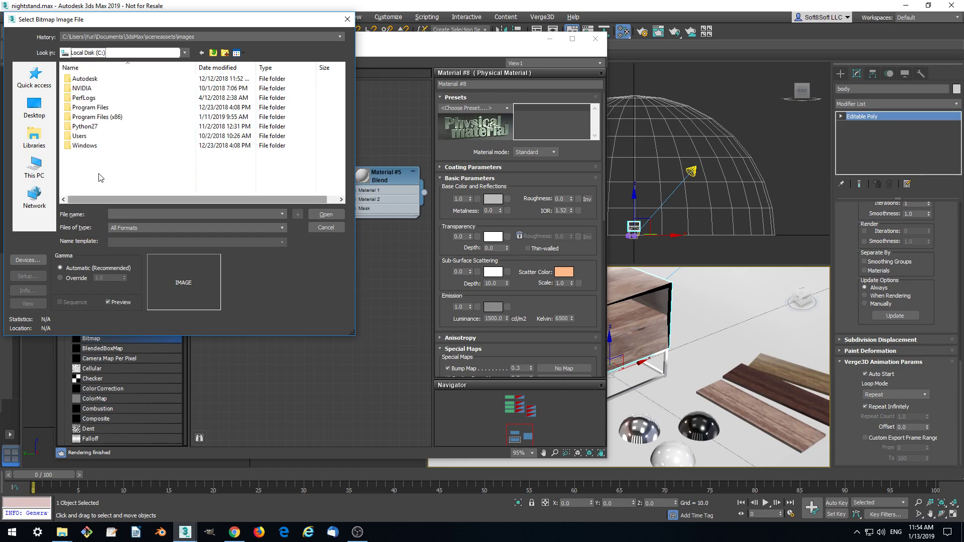
double_click(86, 126)
double_click(79, 88)
- Load the ground_mask image from the verge3d/applications/nightstand folder into the Bitmap map
scroll(98, 171, "down", 3)
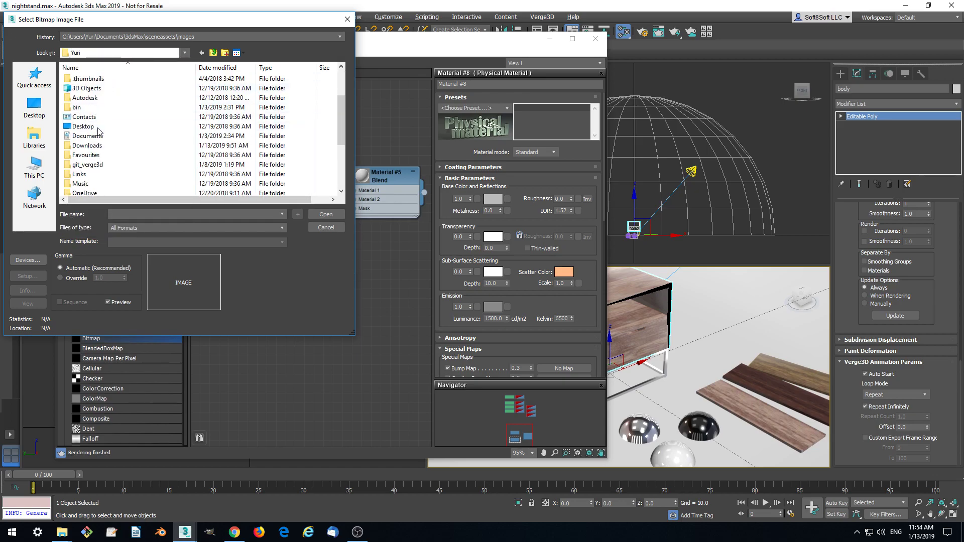
double_click(82, 164)
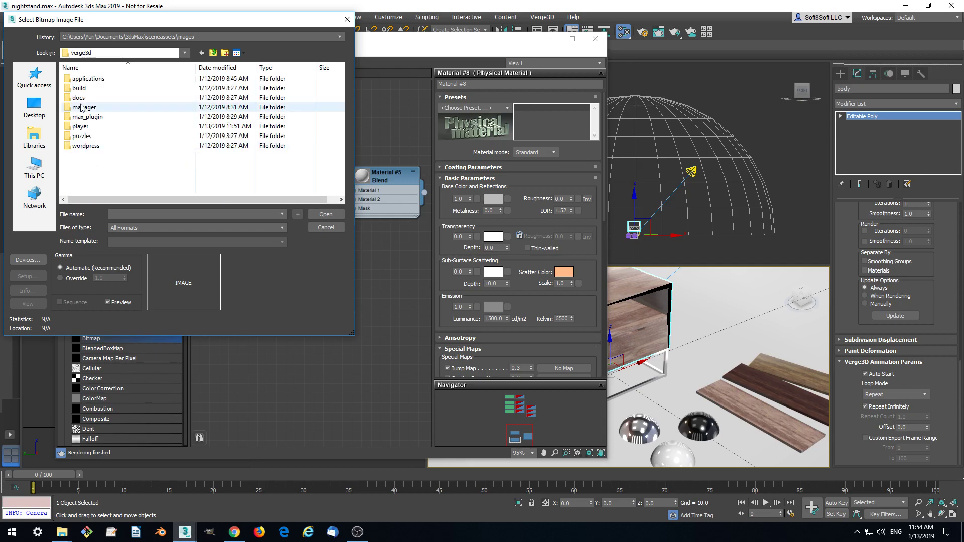
double_click(90, 79)
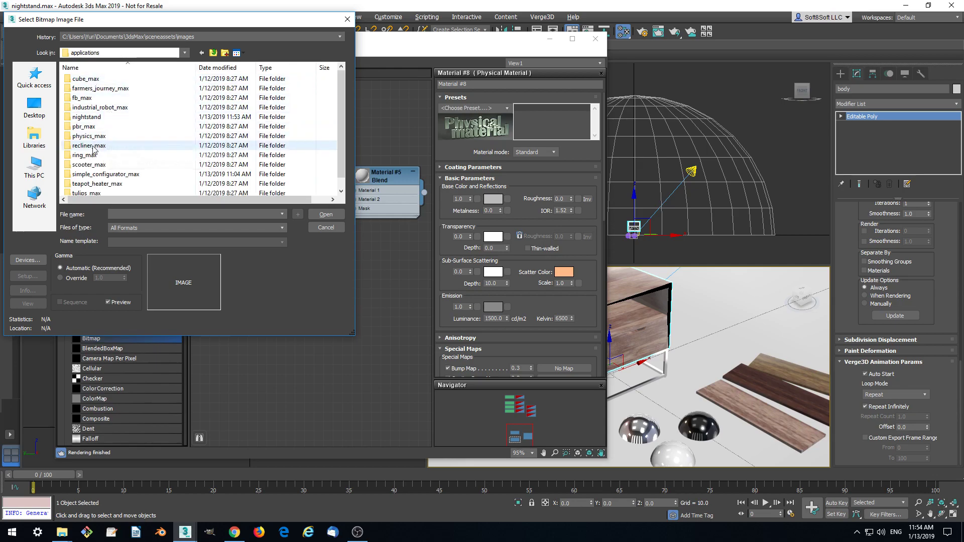
double_click(88, 118)
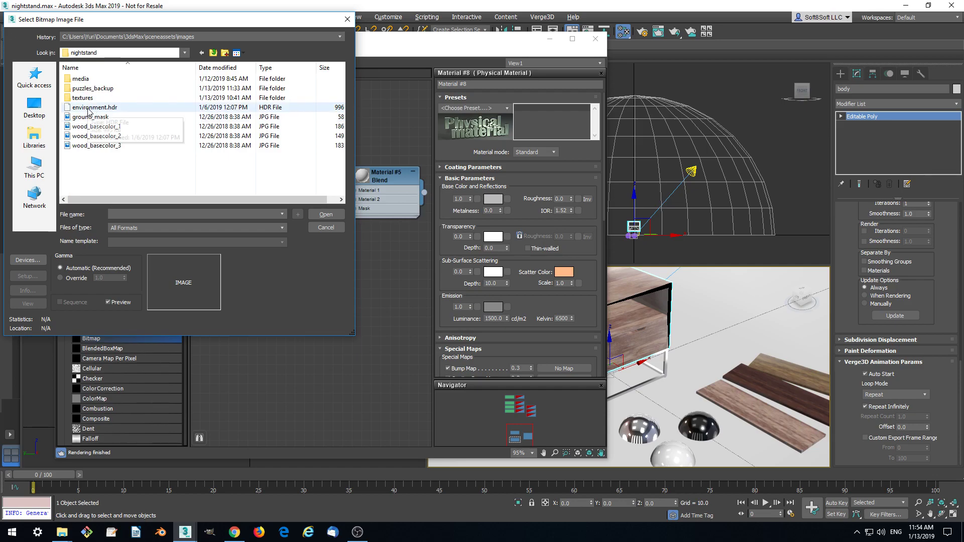
left_click(96, 119)
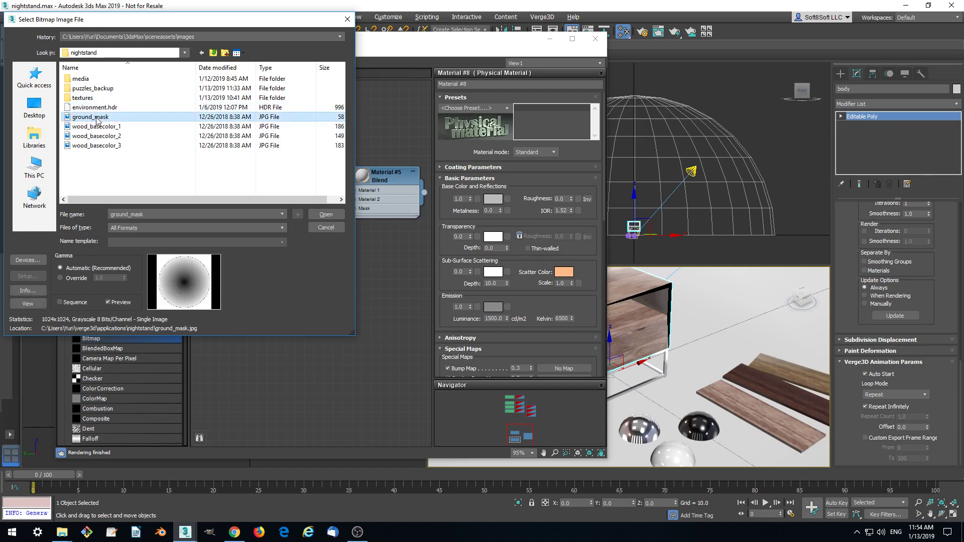
left_click(319, 213)
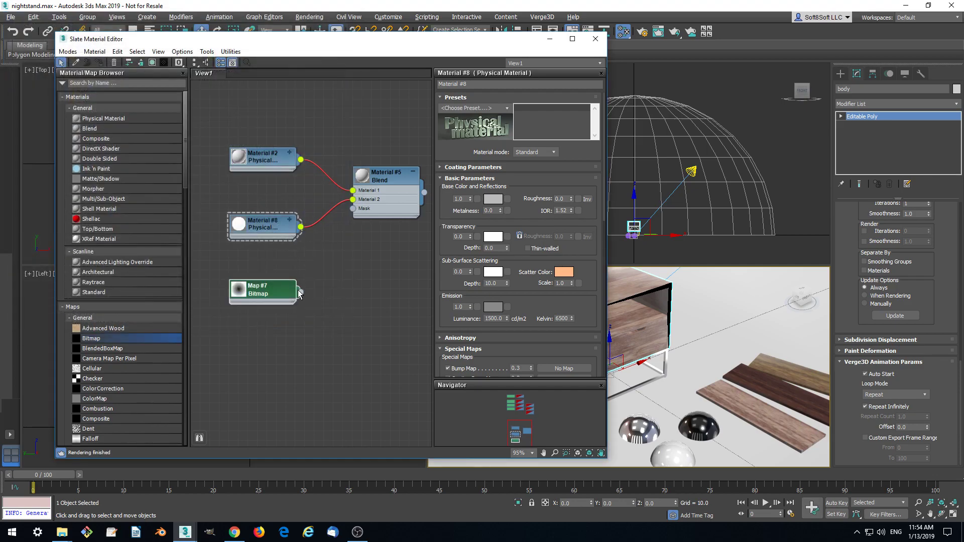
- Connect the ground_mask bitmap to the Blend's Mask slot and assign the Blend material to the backdrop dome
middle_click_drag(415, 265, 387, 290)
double_click(365, 202)
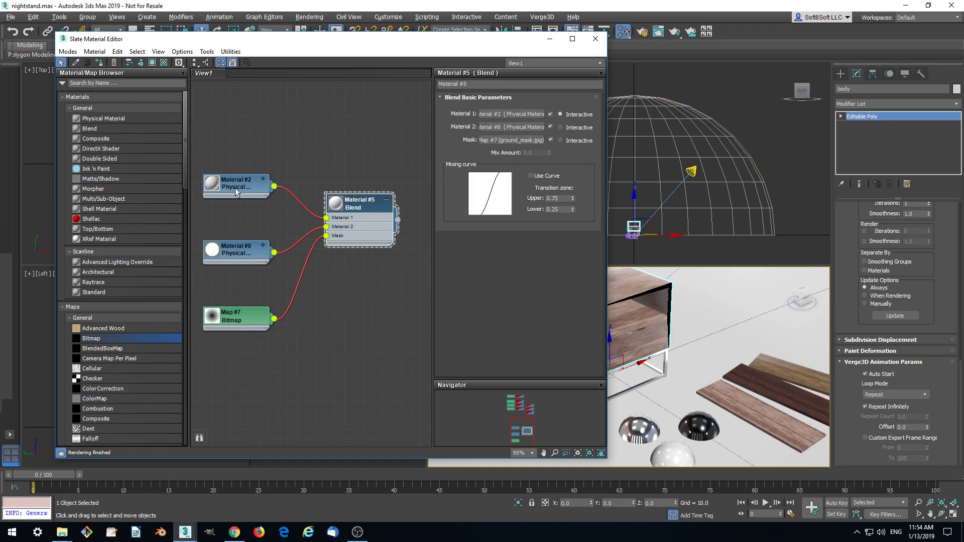
left_click(733, 285)
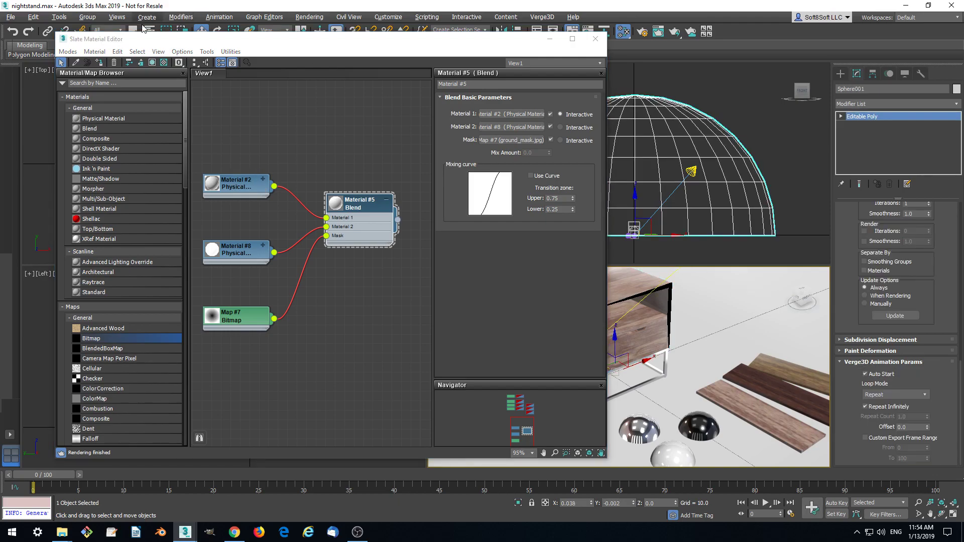
left_click(100, 64)
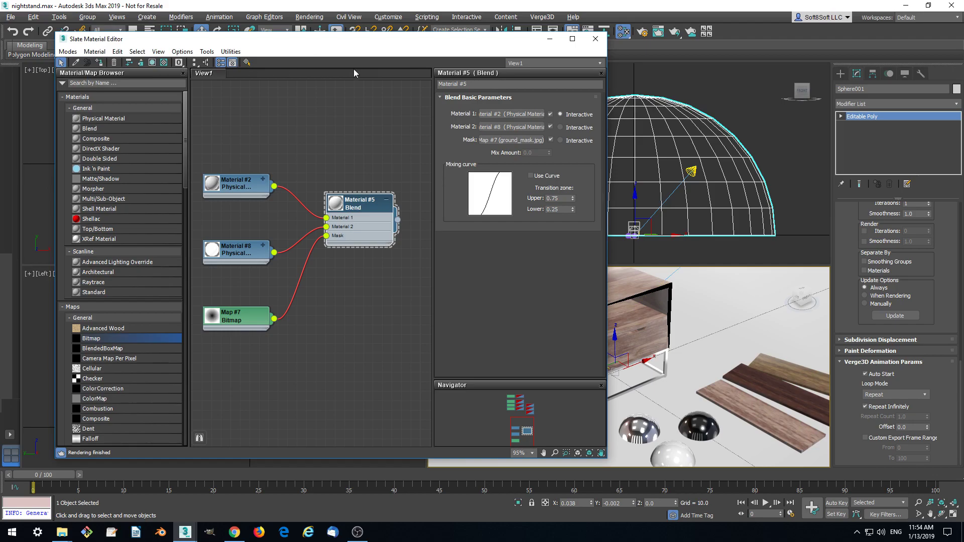
- Preview the scene in the browser with Verge3D Sneak Peek and examine the blended backdrop around the nightstand
left_click(542, 16)
left_click(558, 58)
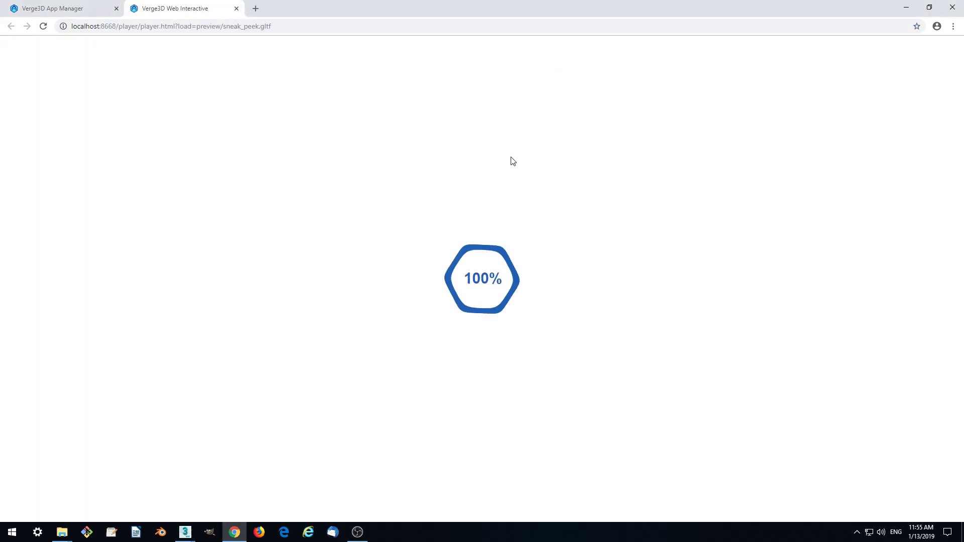
left_click_drag(605, 276, 669, 206)
scroll(568, 261, "down", 5)
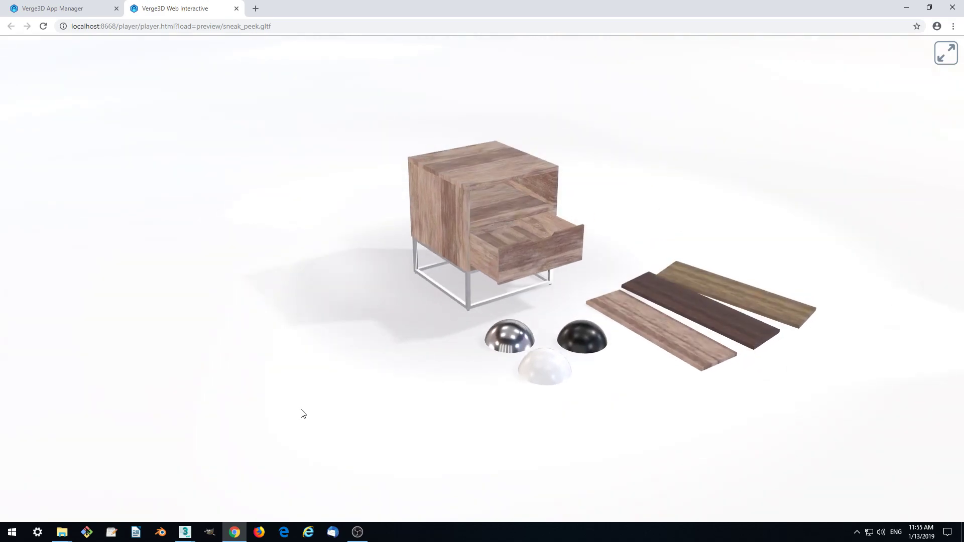
- Switch back to 3ds Max and set the roughness of the Blend's second physical material to 1.0
mouse_move(185, 532)
left_click(130, 482)
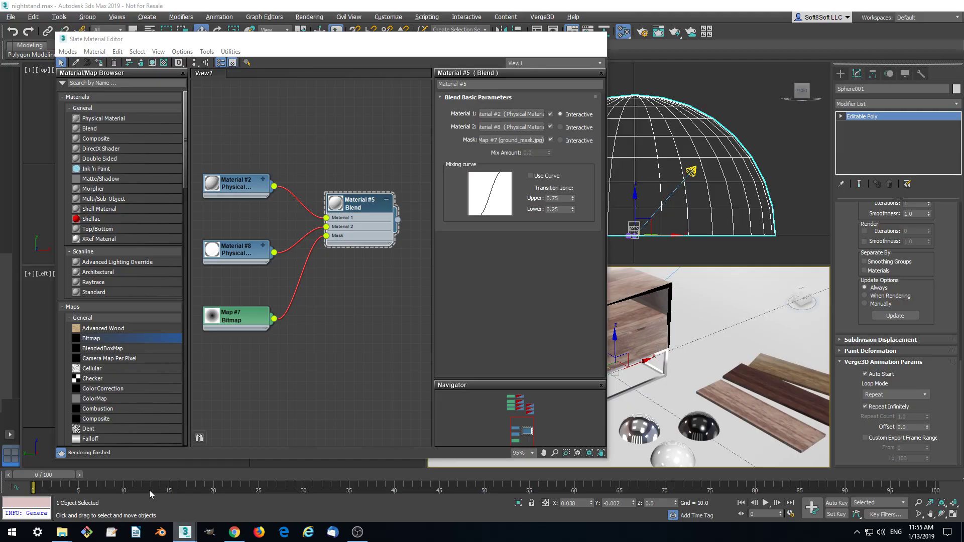
double_click(235, 252)
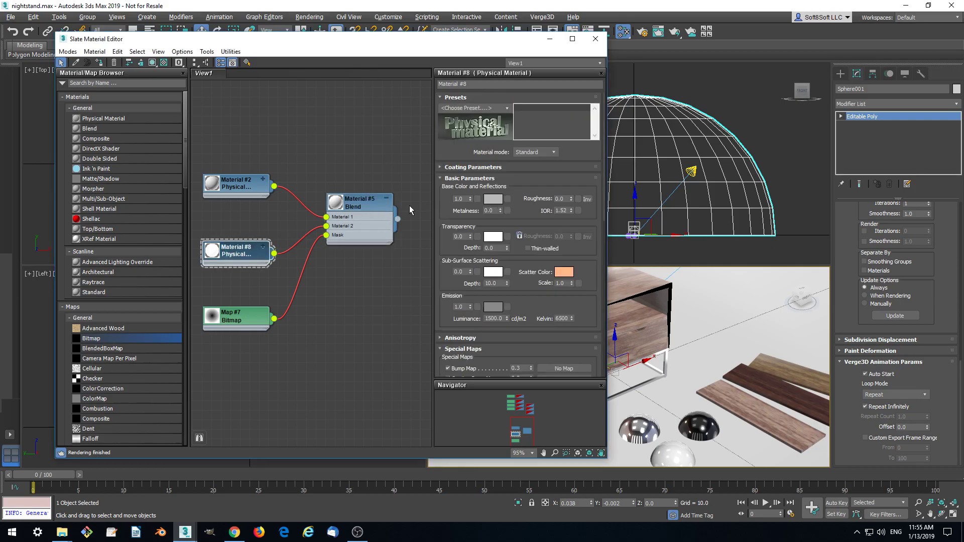
double_click(566, 199)
left_click(561, 180)
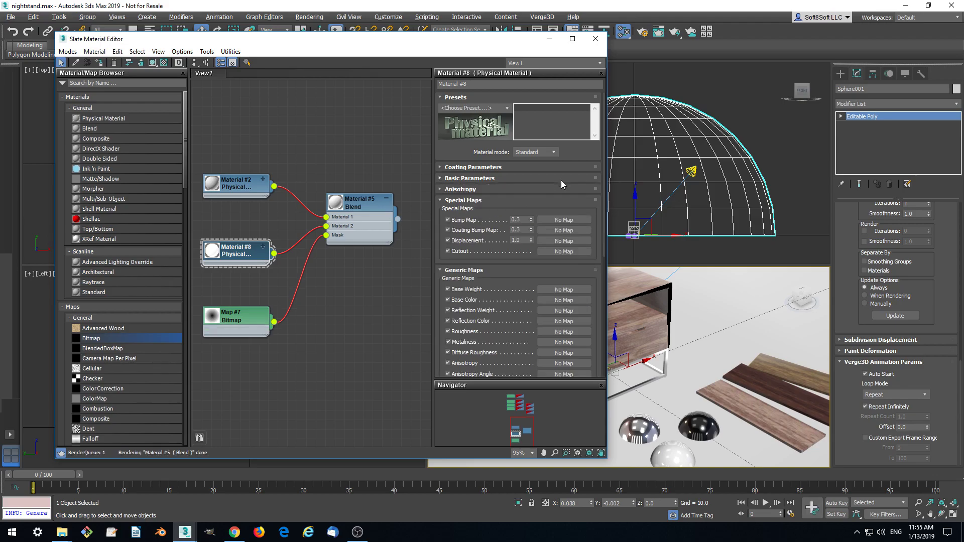
- Switch to the existing browser preview to re-examine the backdrop, and return to 3ds Max
key("alt+Tab")
left_click_drag(376, 282, 356, 272)
scroll(378, 285, "up", 4)
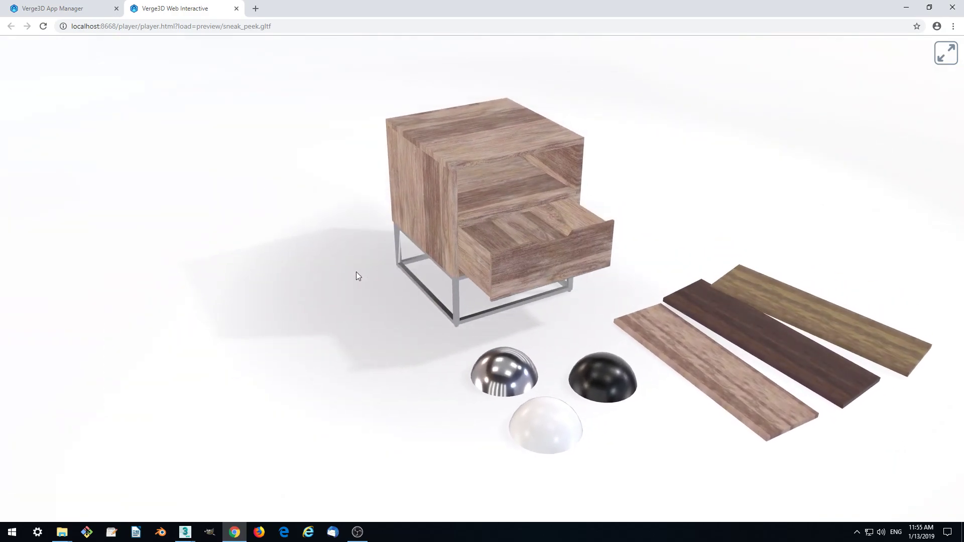
key("alt+Tab")
- Run a new Sneak Peek and examine the rougher backdrop around the nightstand from near and far
left_click(542, 17)
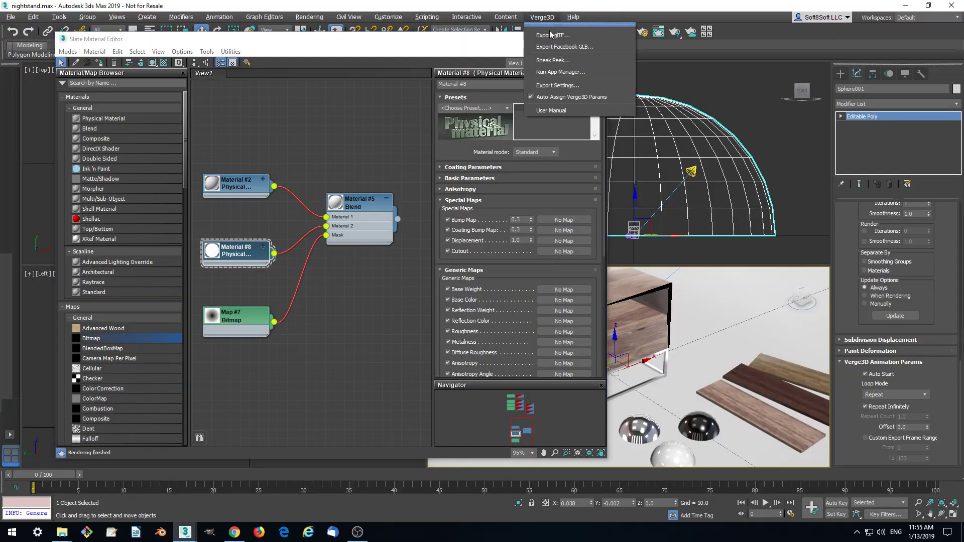
left_click(552, 58)
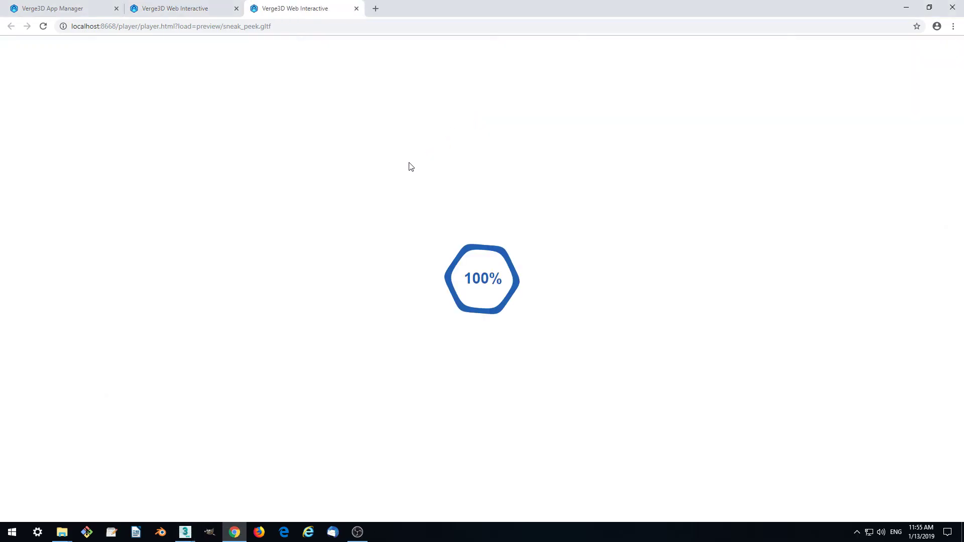
left_click_drag(563, 277, 503, 285)
scroll(529, 278, "down", 5)
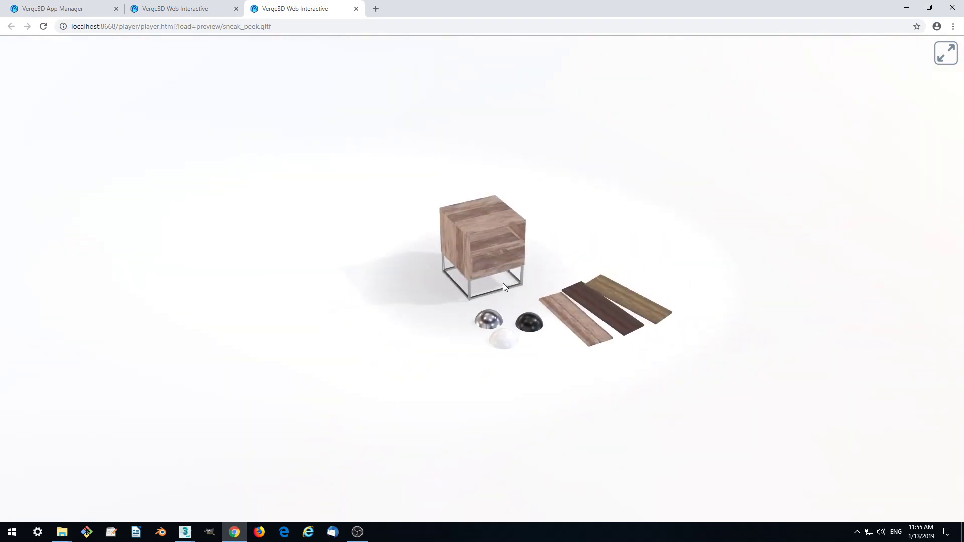
scroll(504, 286, "up", 4)
left_click(518, 296)
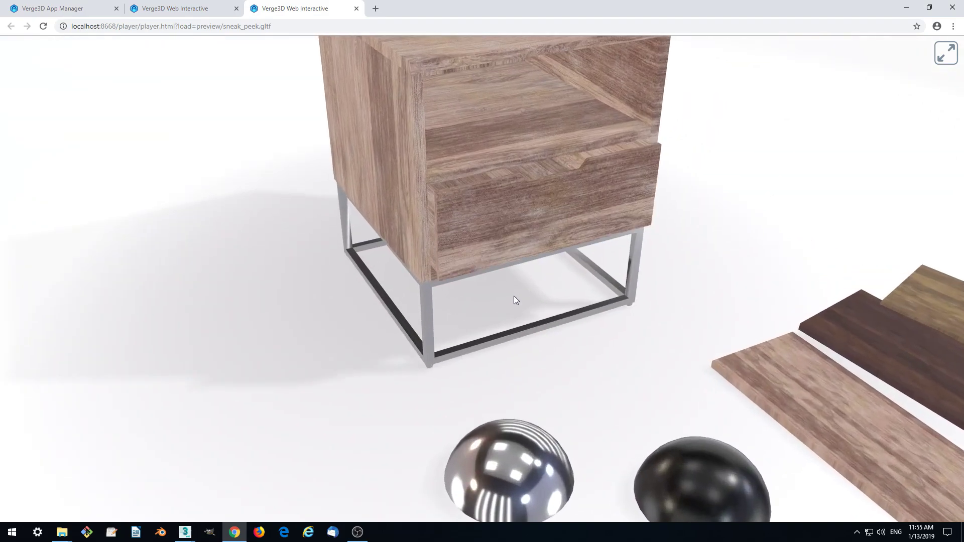
scroll(514, 295, "down", 5)
left_click_drag(514, 291, 490, 282)
scroll(475, 276, "down", 4)
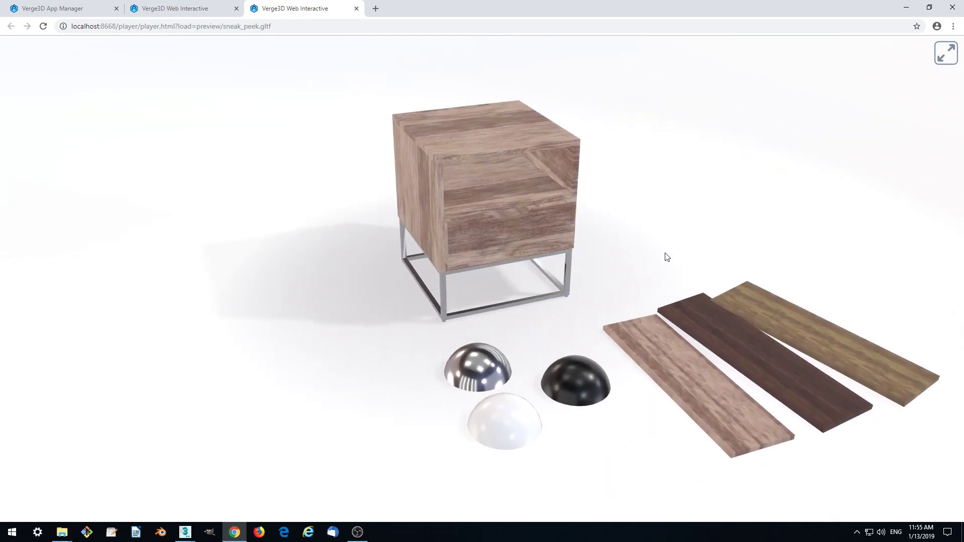
- Switch back to 3ds Max and darken the second physical material's emission color to grey with value 0.173
key("alt+Tab")
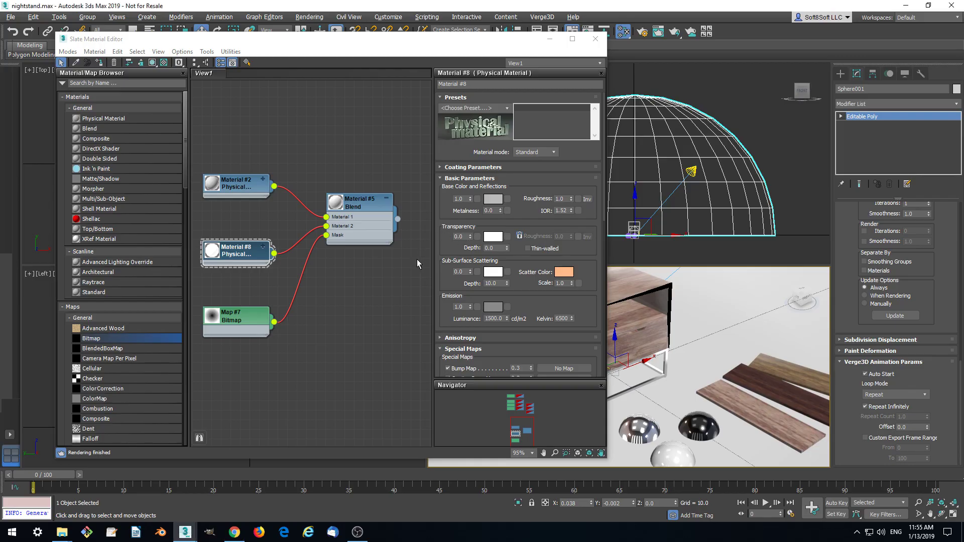
left_click(493, 307)
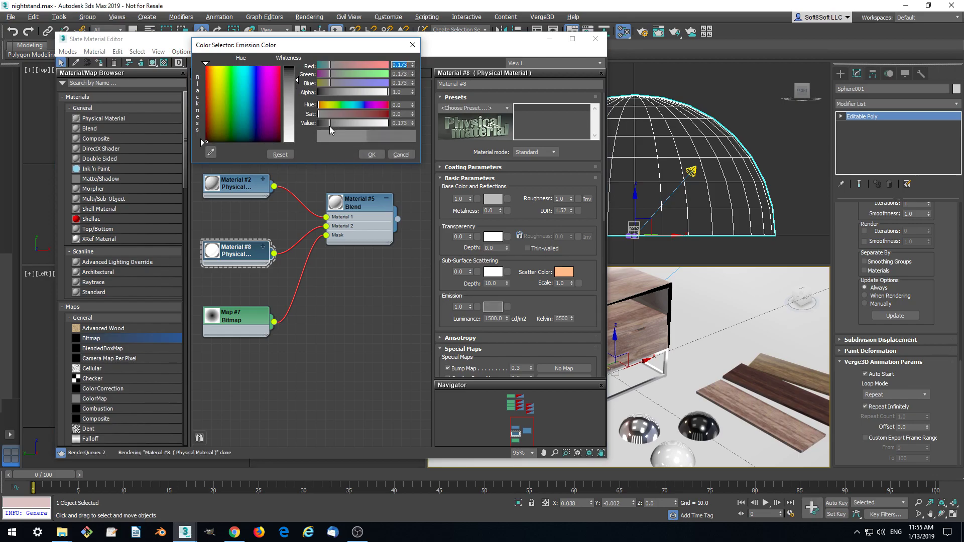
left_click(372, 155)
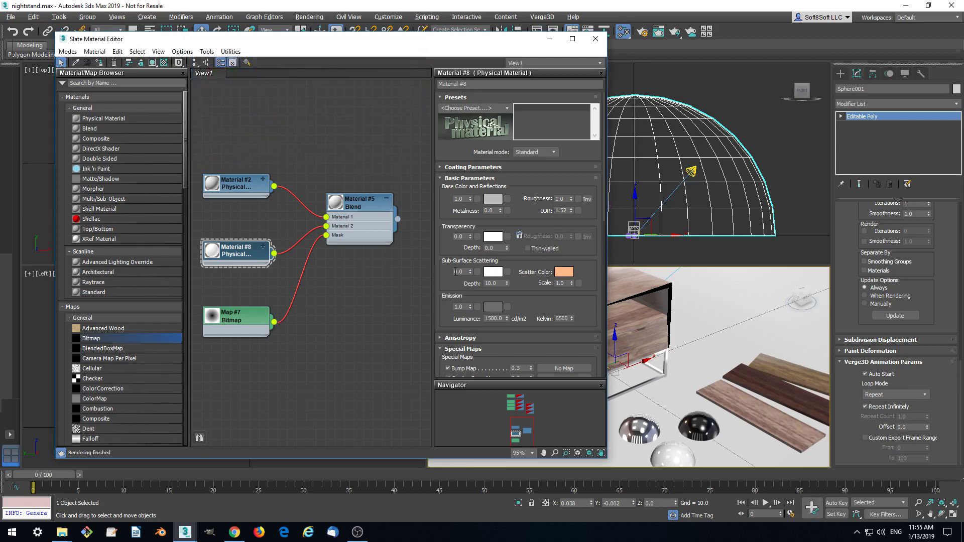
- Run another Sneak Peek and examine the darker backdrop's transition around the nightstand from a distance and close up
left_click(542, 17)
left_click(552, 60)
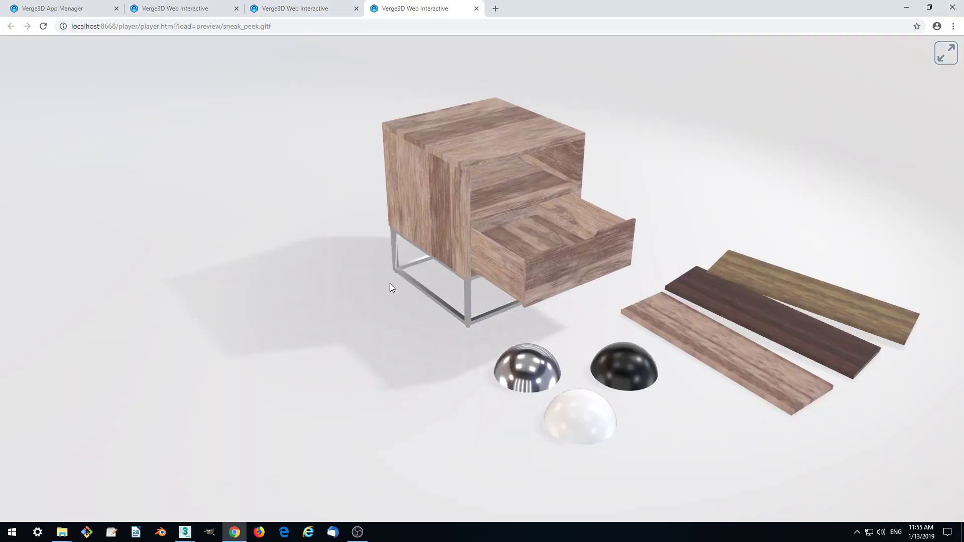
left_click_drag(389, 284, 352, 276)
scroll(694, 240, "down", 8)
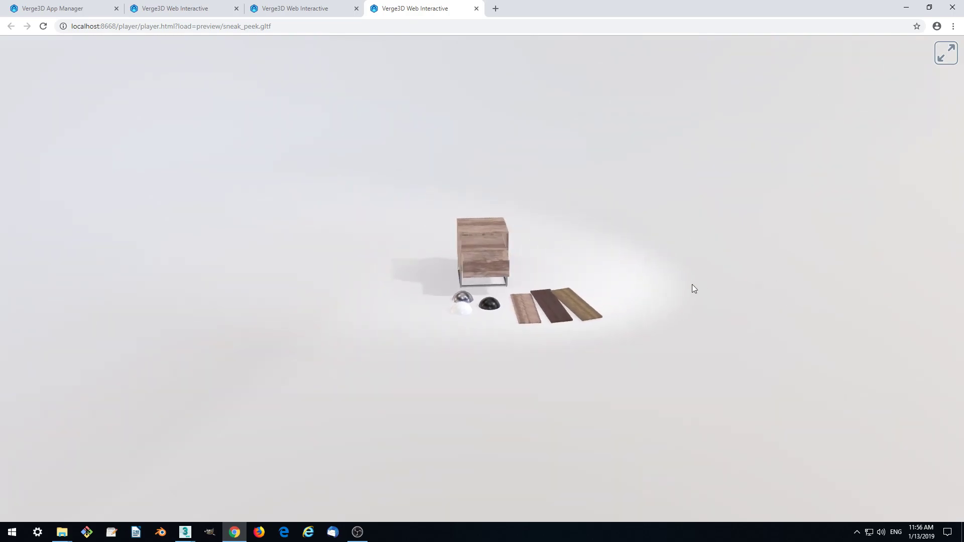
left_click_drag(692, 289, 532, 303)
scroll(608, 320, "up", 5)
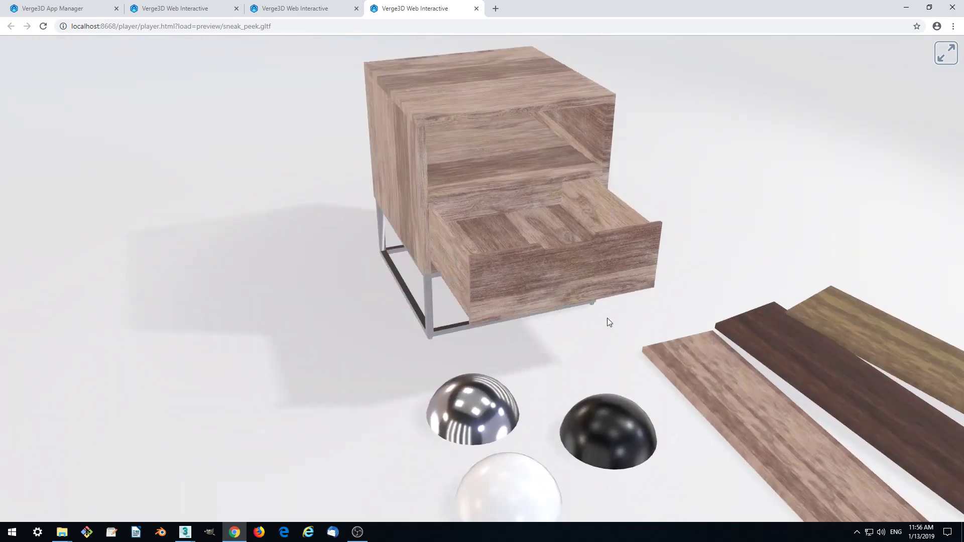
- Examine the nightstand, its ground shadow and the backdrop gradient from several angles in the browser preview
left_click_drag(608, 318, 492, 321)
scroll(492, 321, "down", 5)
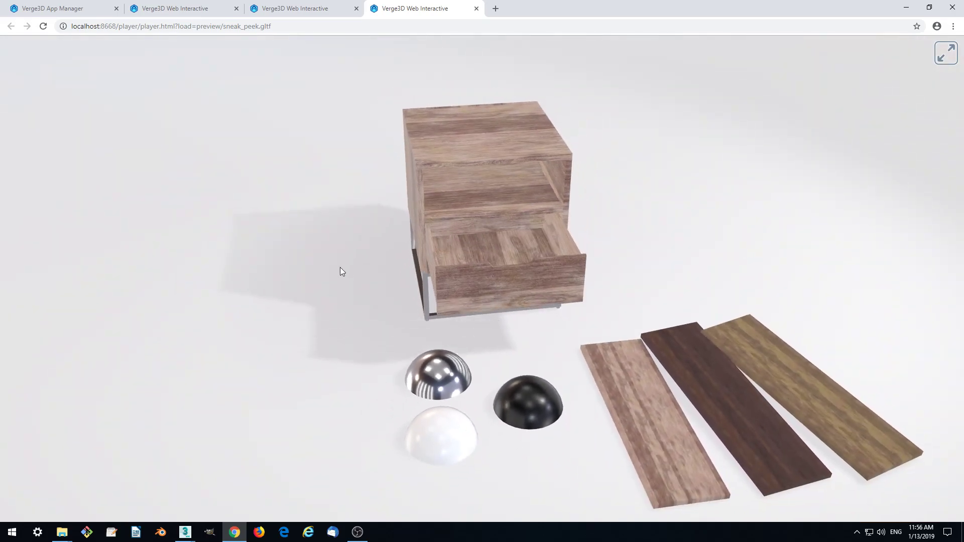
left_click_drag(340, 271, 296, 244)
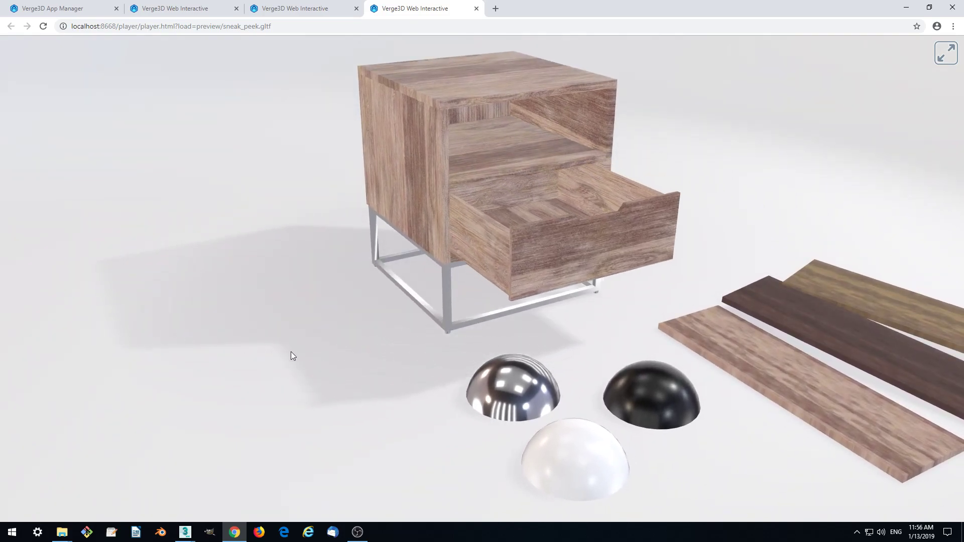
scroll(292, 351, "down", 5)
left_click_drag(592, 207, 682, 259)
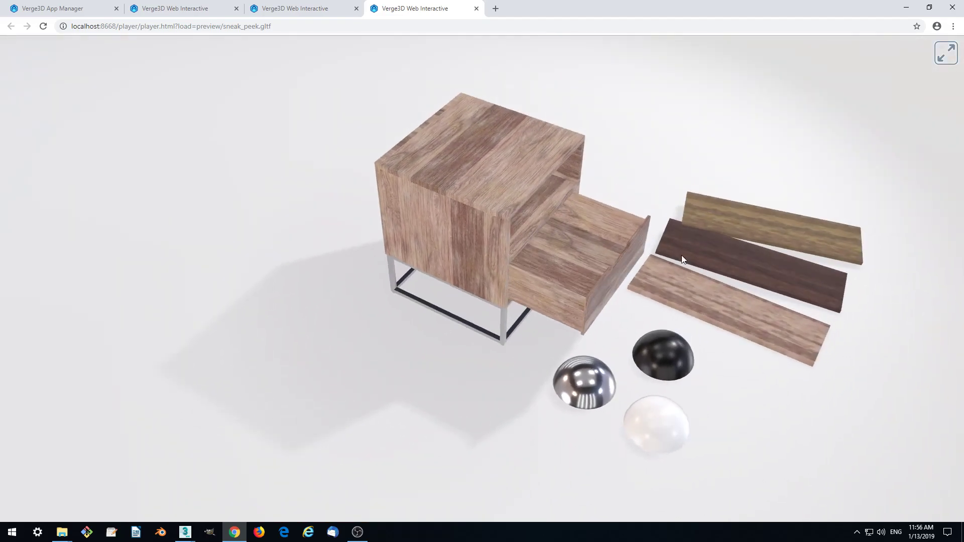
scroll(680, 254, "down", 8)
scroll(614, 174, "up", 4)
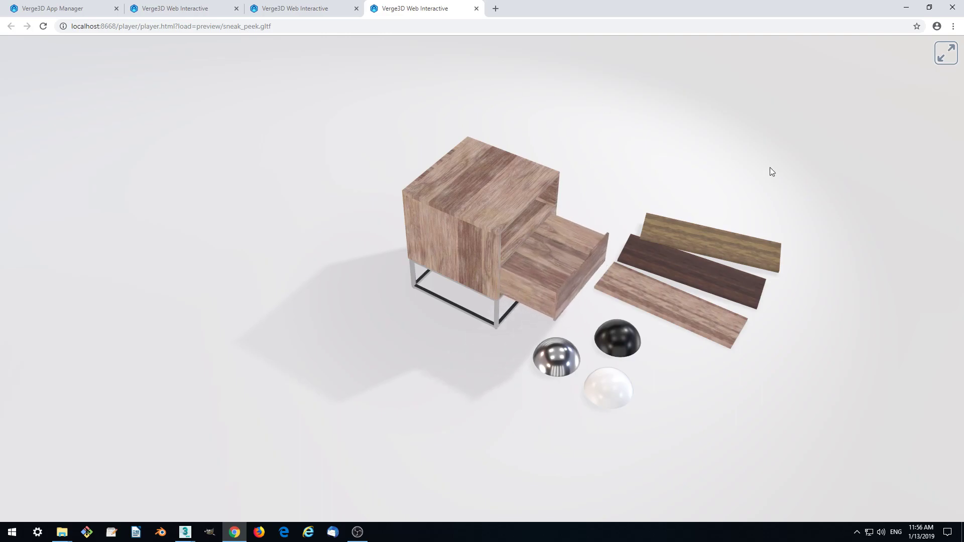
left_click_drag(833, 263, 719, 304)
left_click_drag(783, 269, 429, 295)
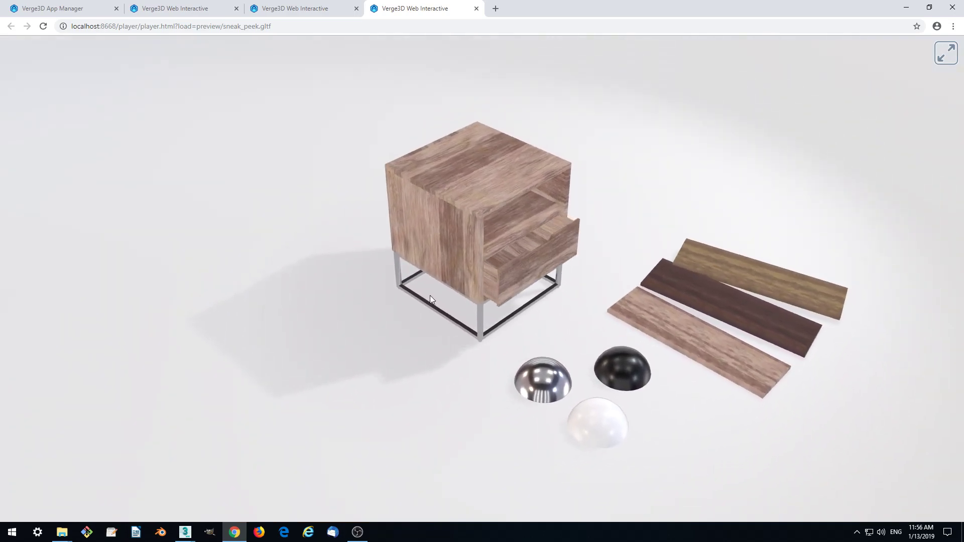
- Close all three Sneak Peek preview tabs in the browser, keeping the Verge3D App Manager tab open
left_click(476, 9)
left_click(357, 9)
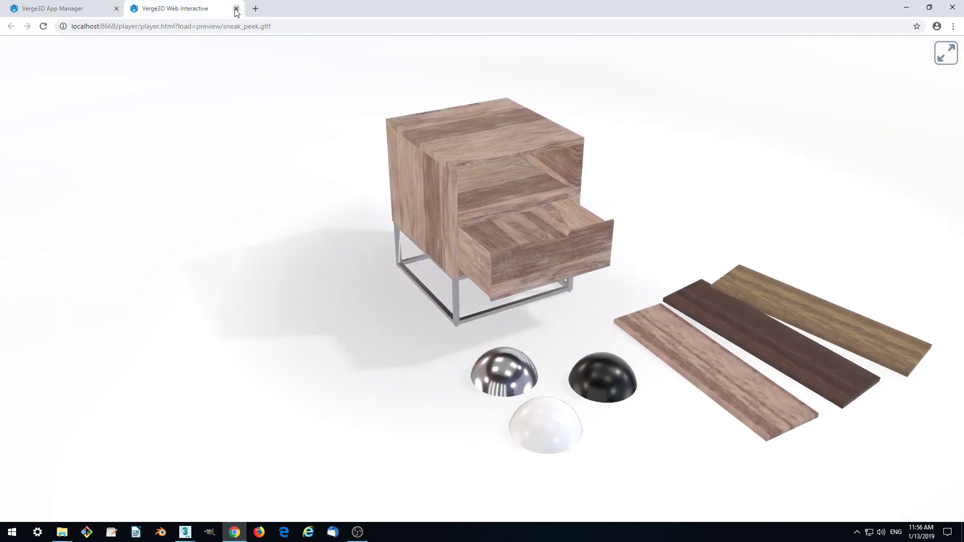
left_click(236, 8)
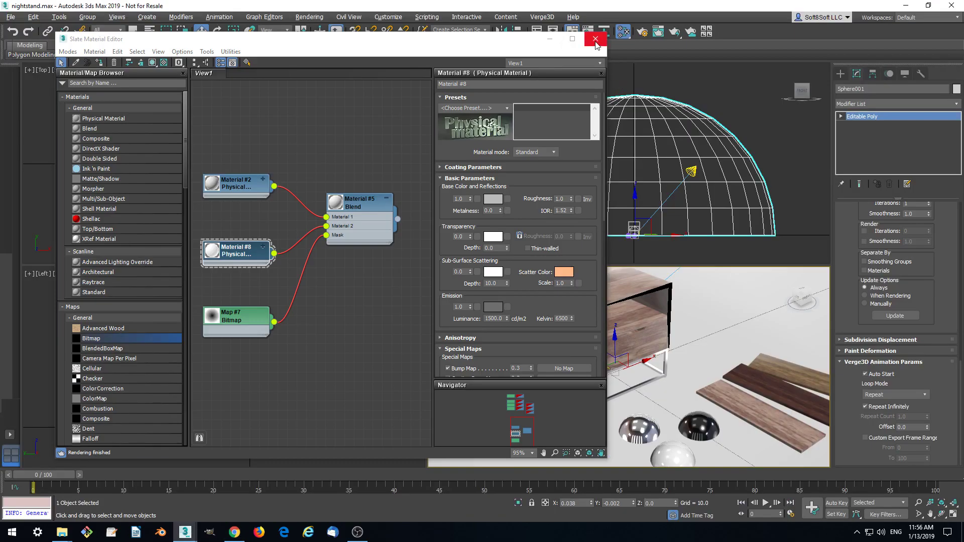
- In 3ds Max, close the Slate Material Editor and export the scene as glTF, replacing the existing nightstand.gltf
left_click(595, 40)
left_click(543, 17)
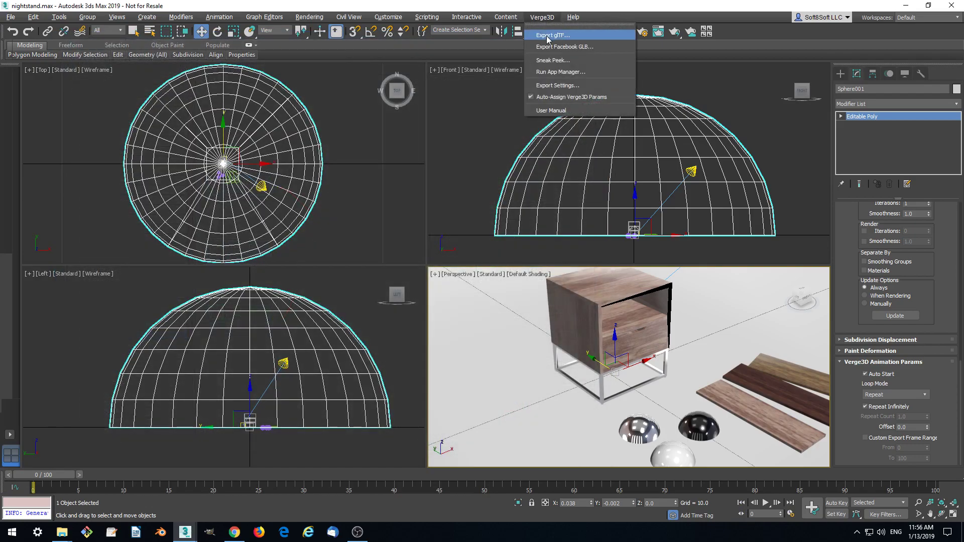
left_click(552, 35)
key("Return")
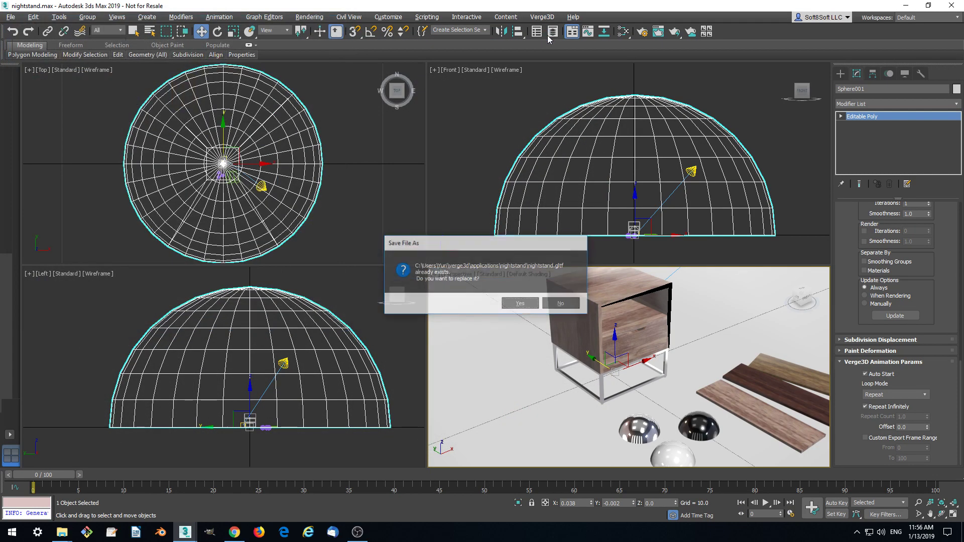
key("Return")
- Switch to Chrome, launch the Nightstand app from the App Manager, and apply the dark wood sample followed by the olive-brown one
left_click(234, 532)
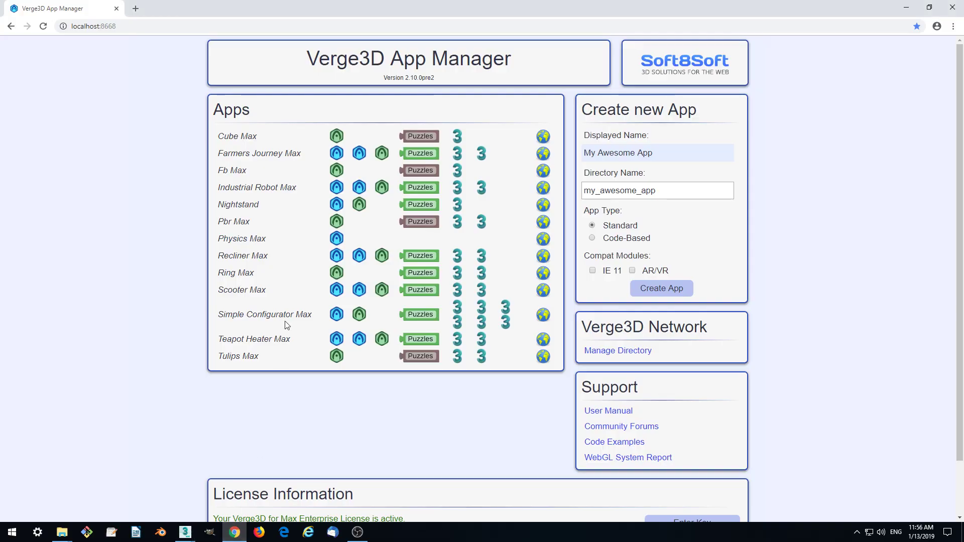
left_click(336, 206)
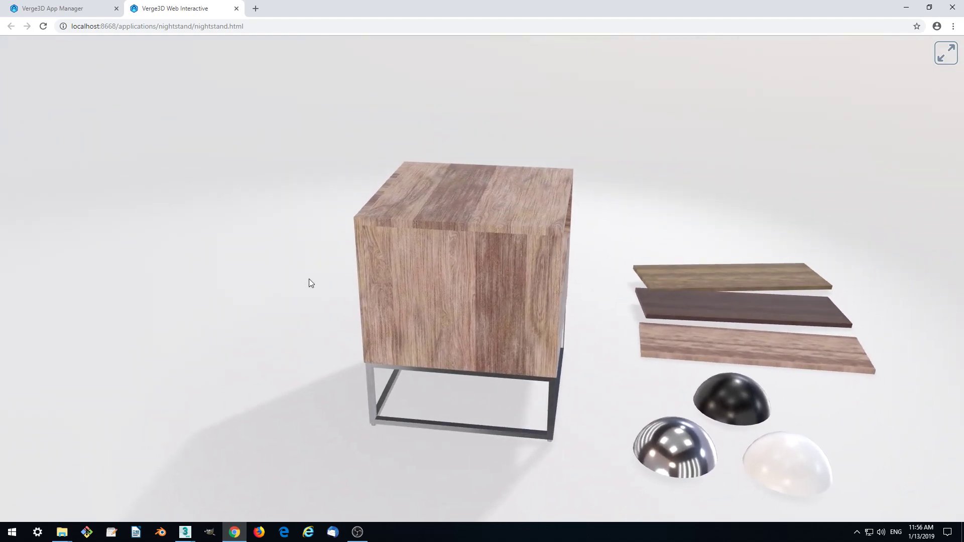
scroll(610, 208, "up", 4)
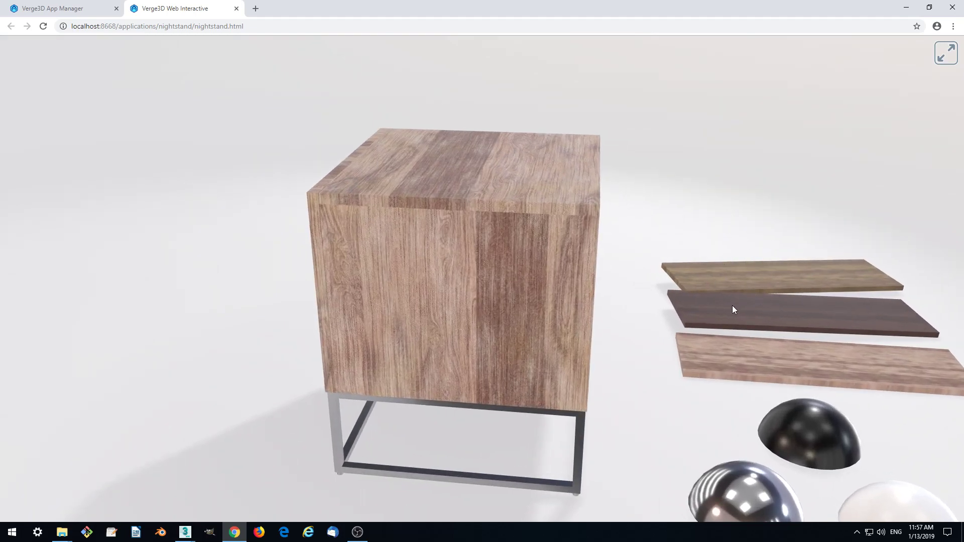
left_click(752, 310)
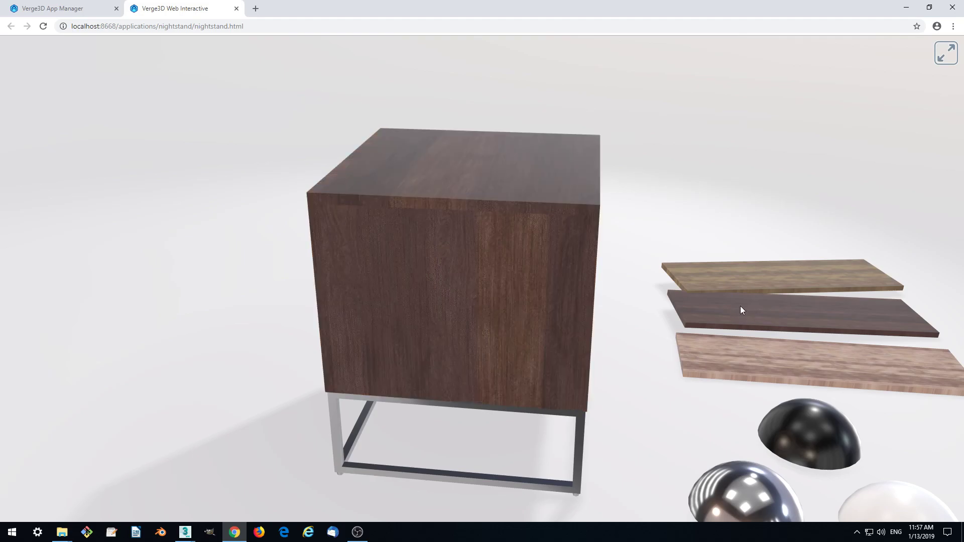
left_click(763, 269)
- Examine the olive-brown nightstand, its ground shadow and the surrounding backdrop in the running app from several angles and distances
left_click_drag(702, 226, 646, 194)
scroll(663, 221, "down", 4)
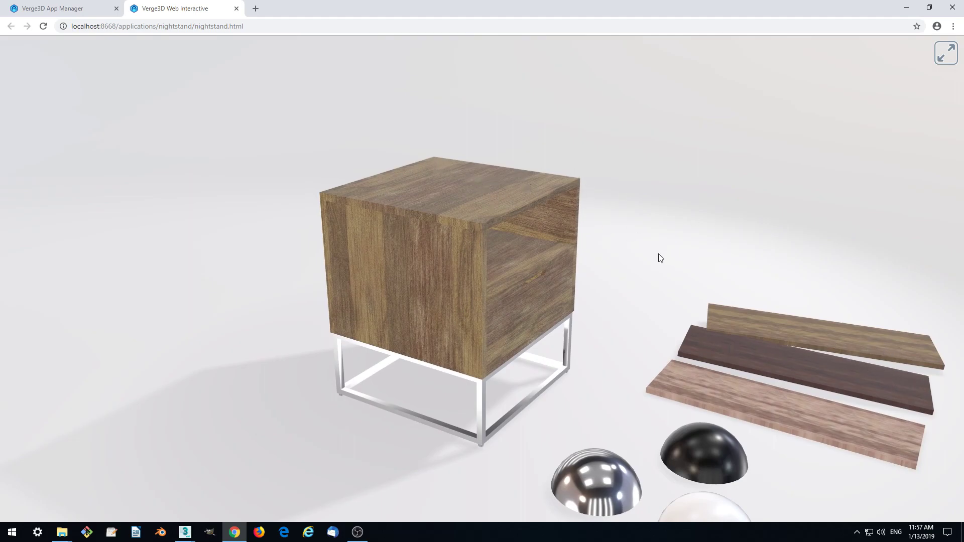
left_click_drag(635, 256, 567, 246)
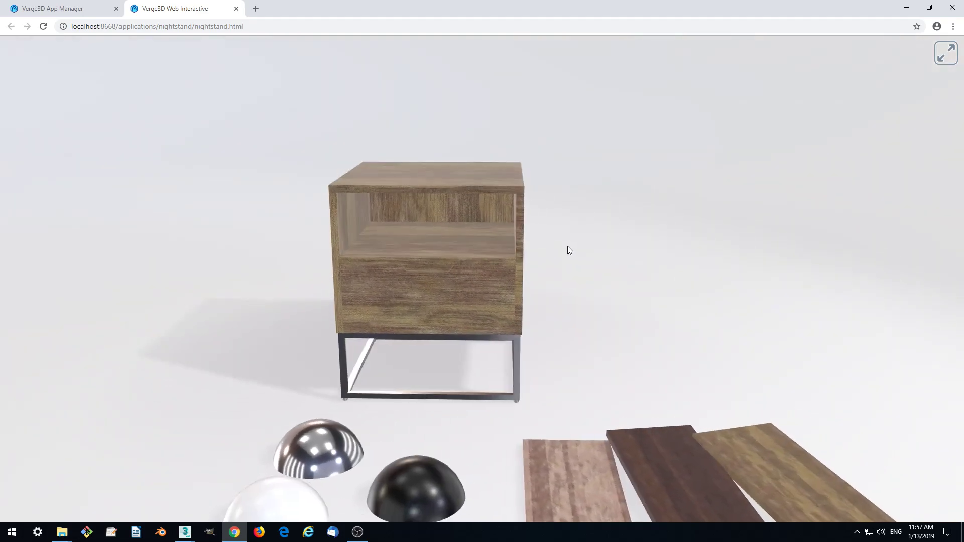
scroll(560, 256, "down", 5)
left_click_drag(575, 279, 607, 255)
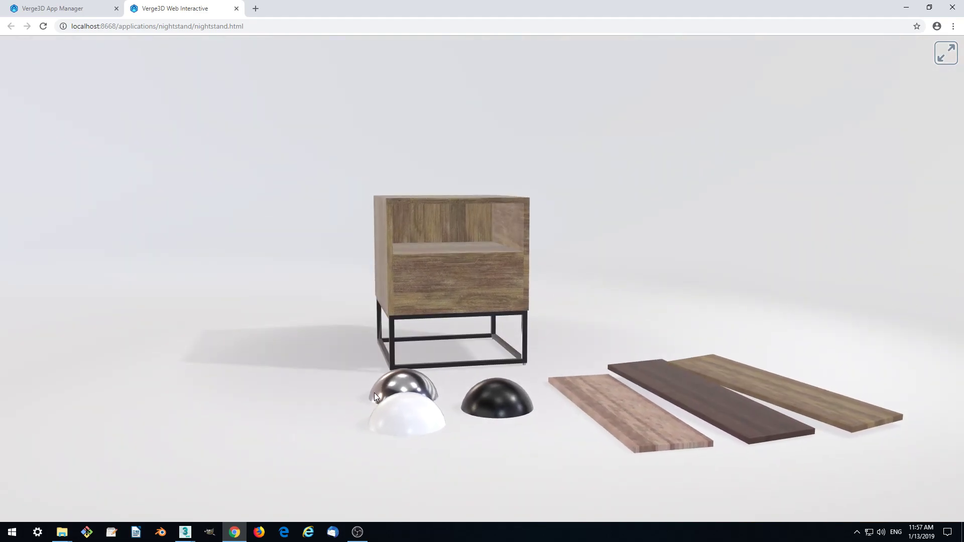
left_click_drag(375, 393, 285, 359)
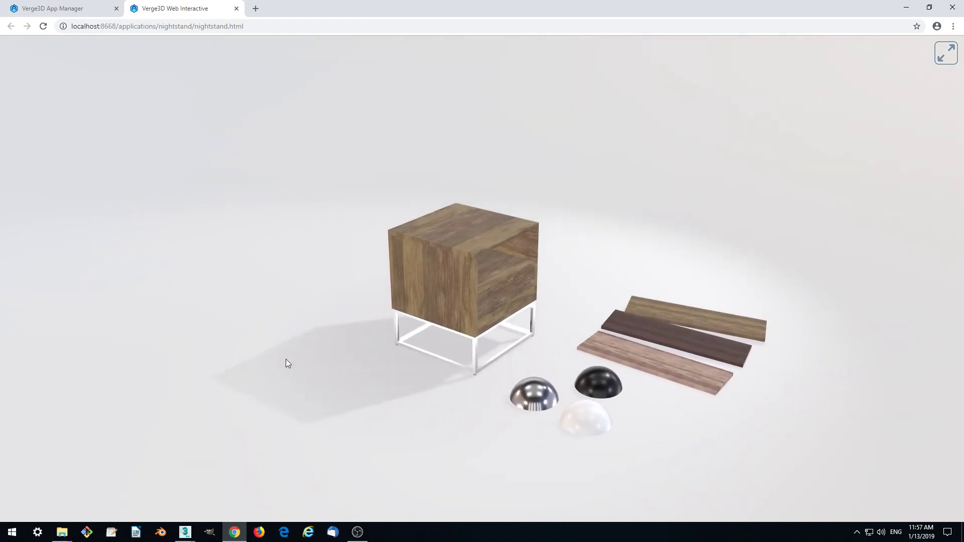